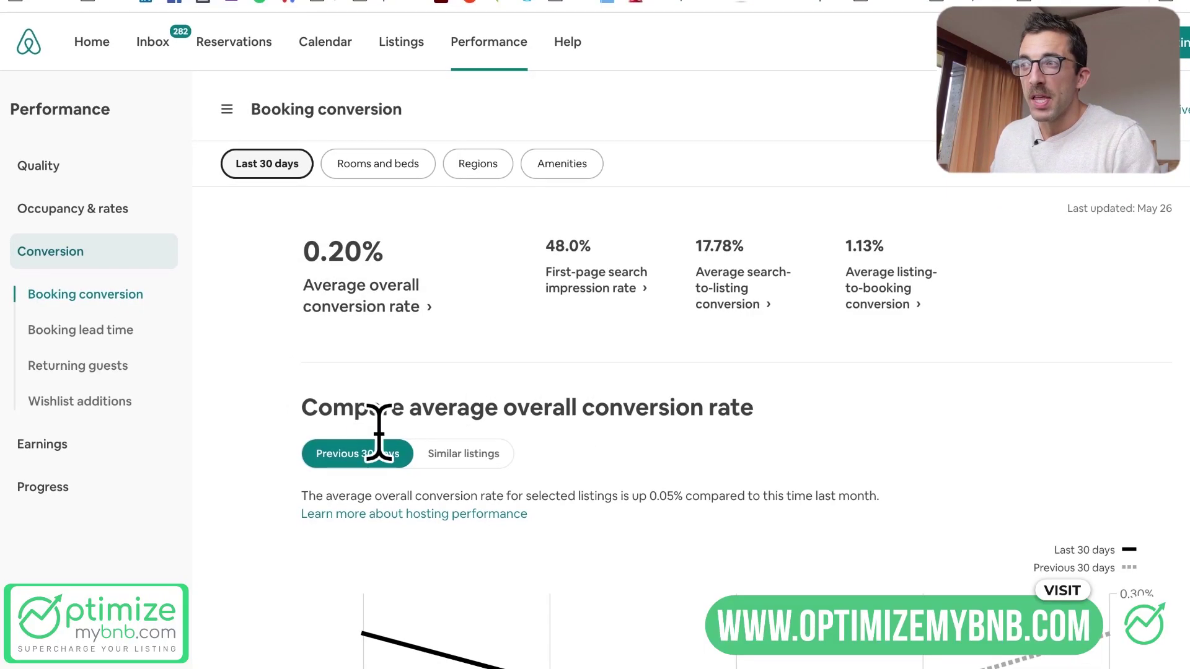
Compare the average overall conversion rate against similar listings and examine the chart
scroll(867, 496, "down", 3)
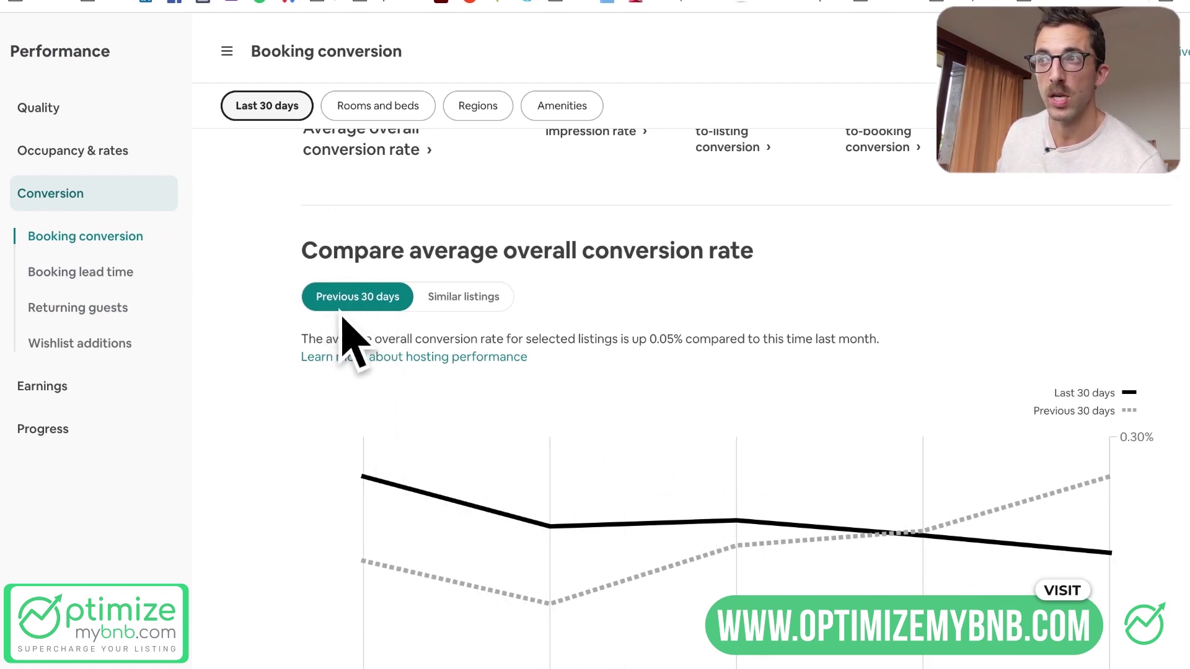
left_click(474, 304)
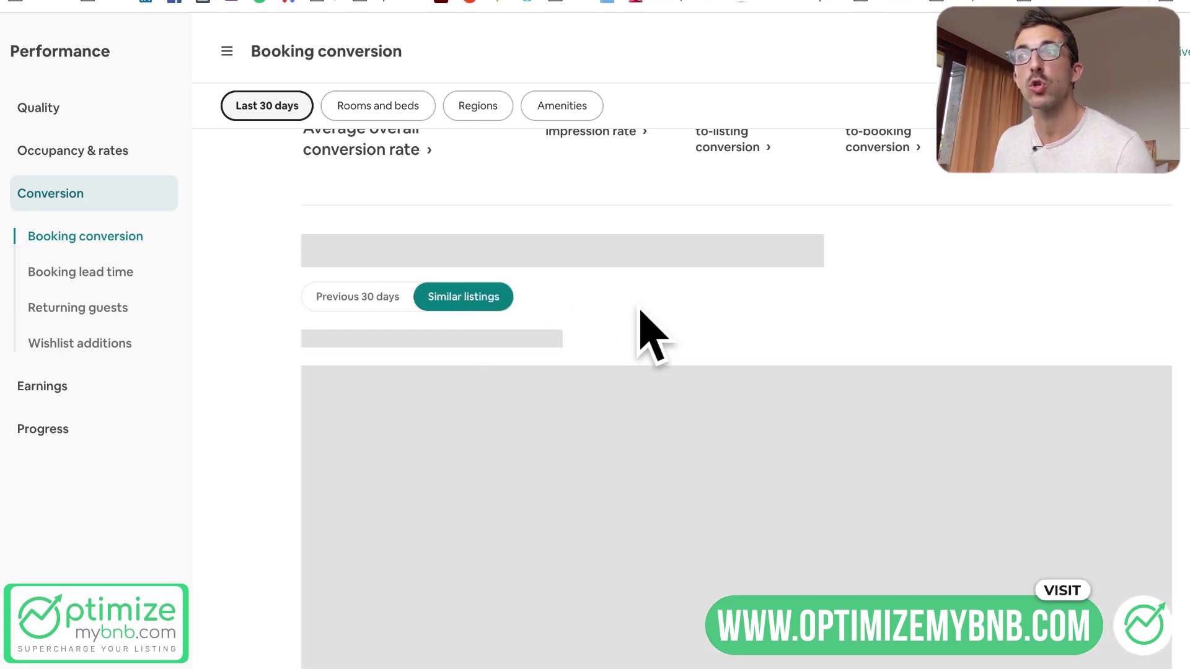
scroll(310, 434, "down", 1)
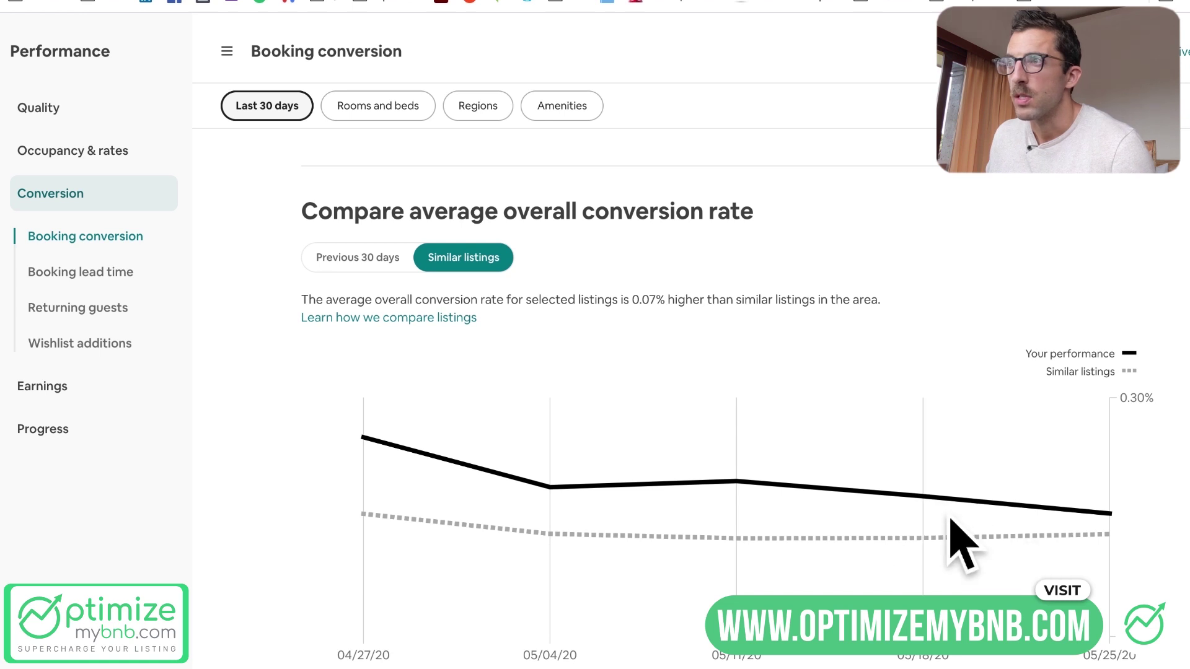
scroll(365, 323, "up", 2)
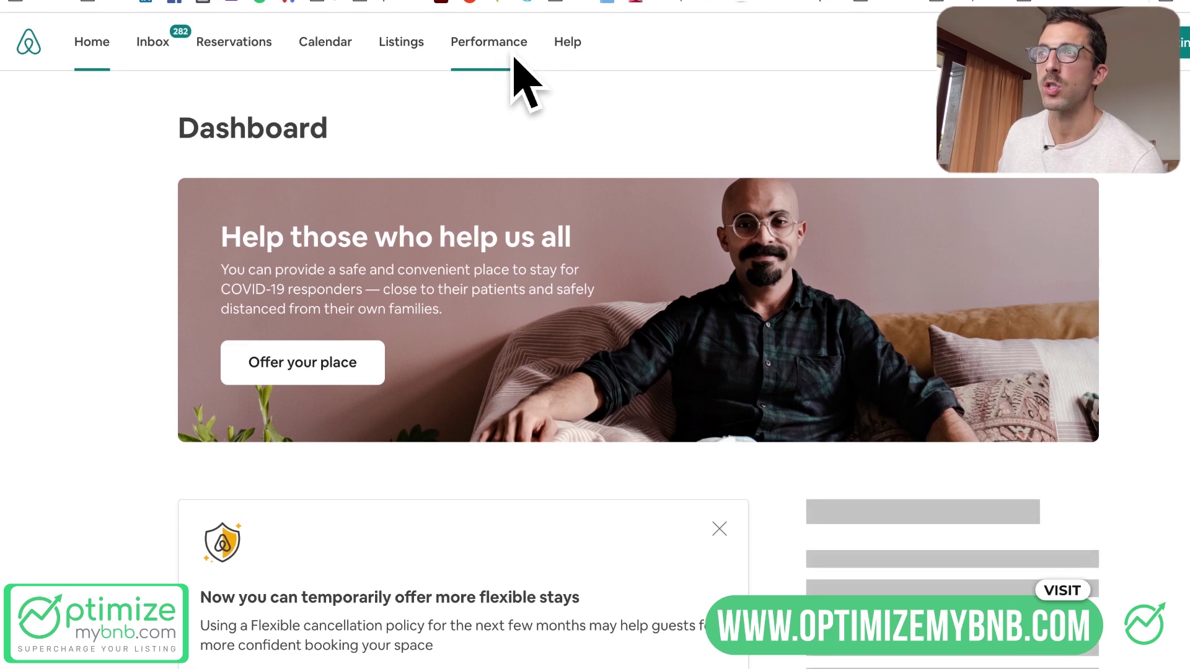
Open the Performance section, and open Professional hosting tools in the account settings
left_click(486, 62)
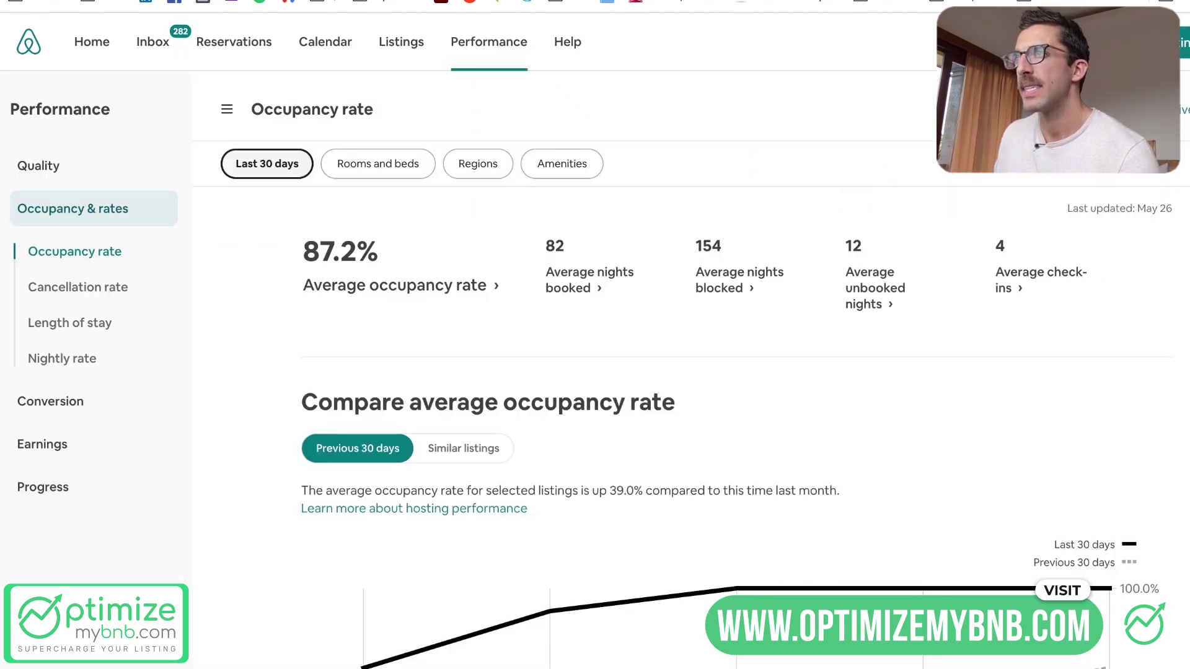
left_click(1177, 43)
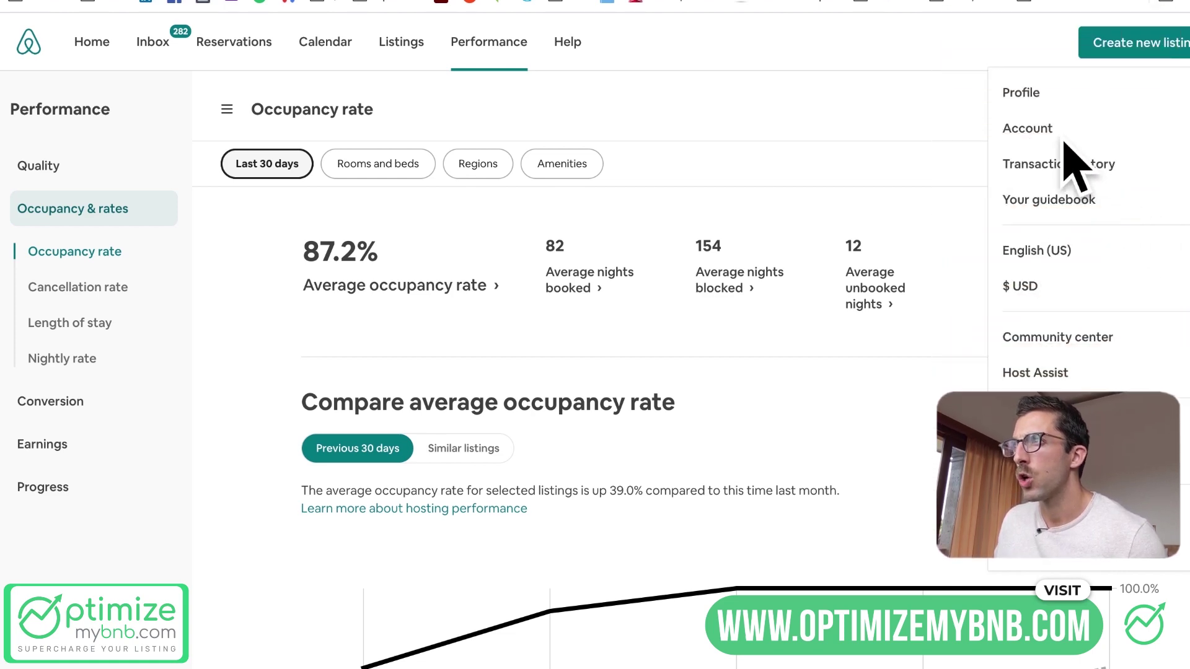
left_click(1044, 139)
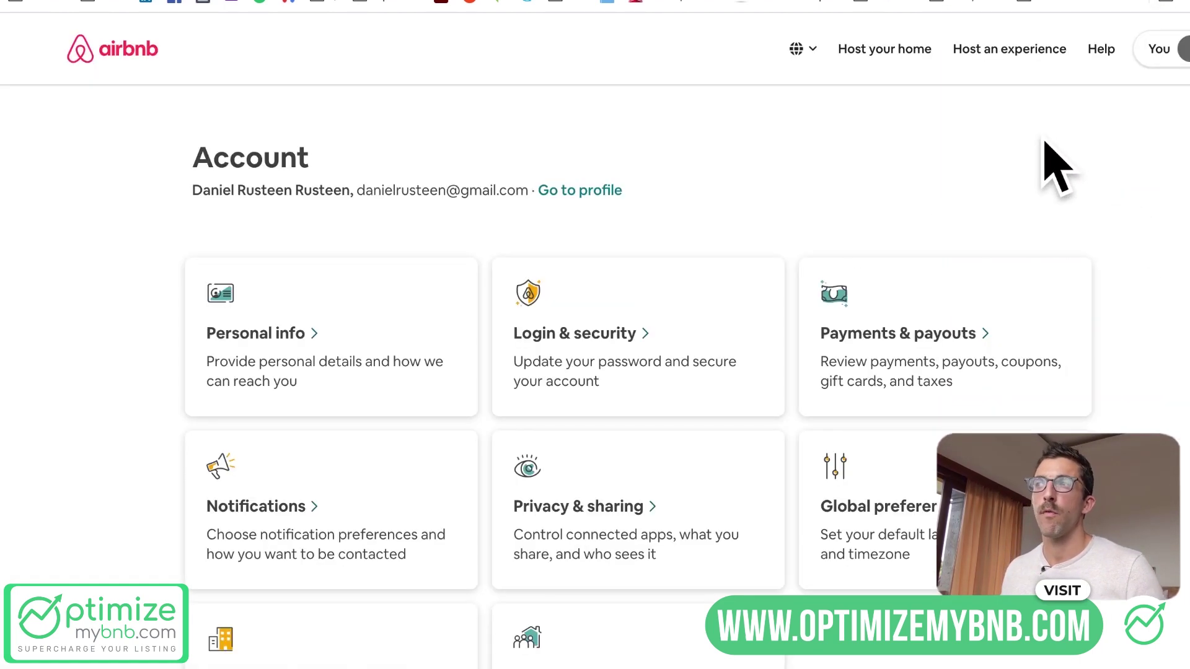
scroll(762, 154, "down", 5)
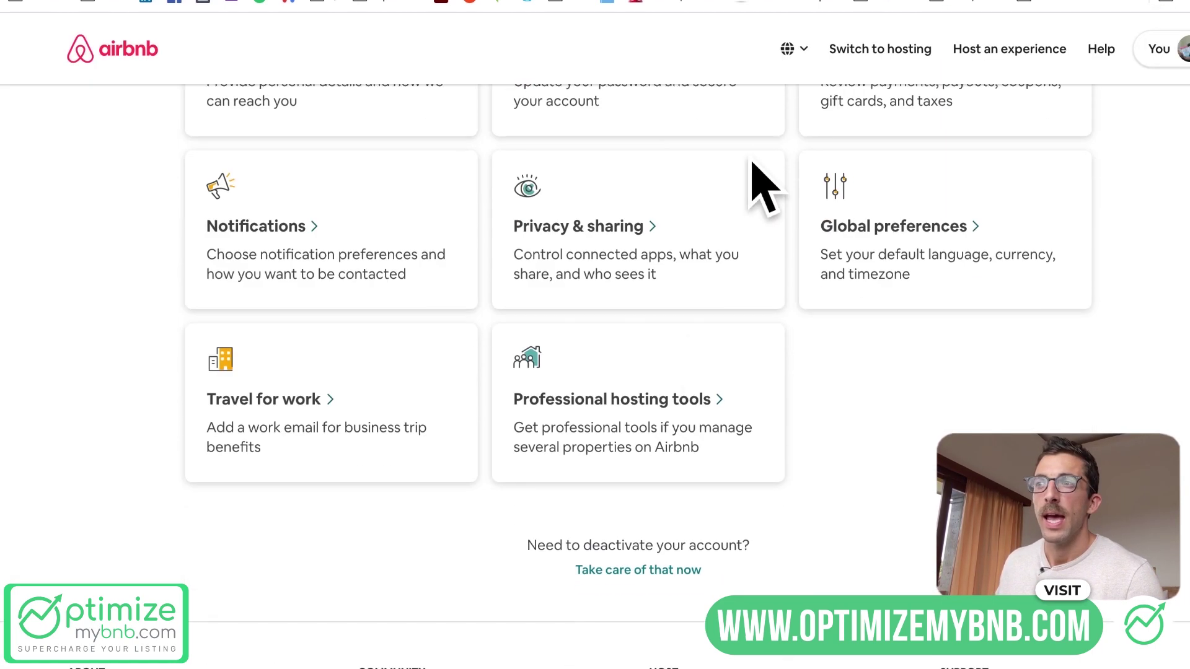
left_click(582, 433)
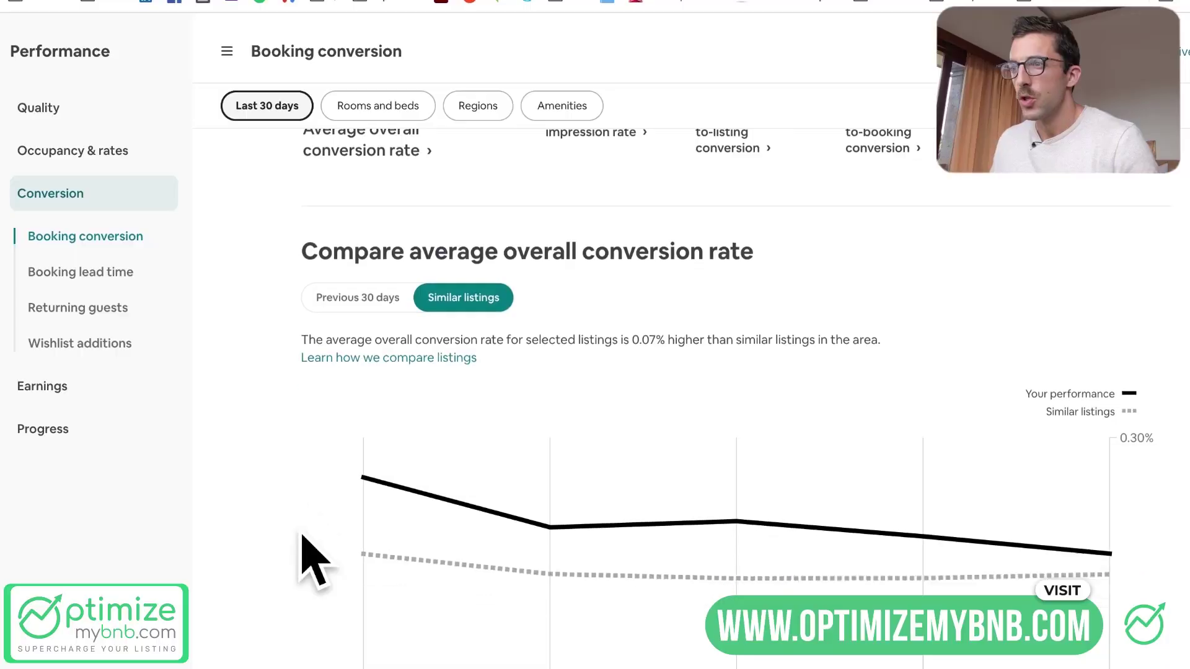
Review the individual listings in the Booking conversion report and rank them by highest conversion
scroll(360, 490, "up", 3)
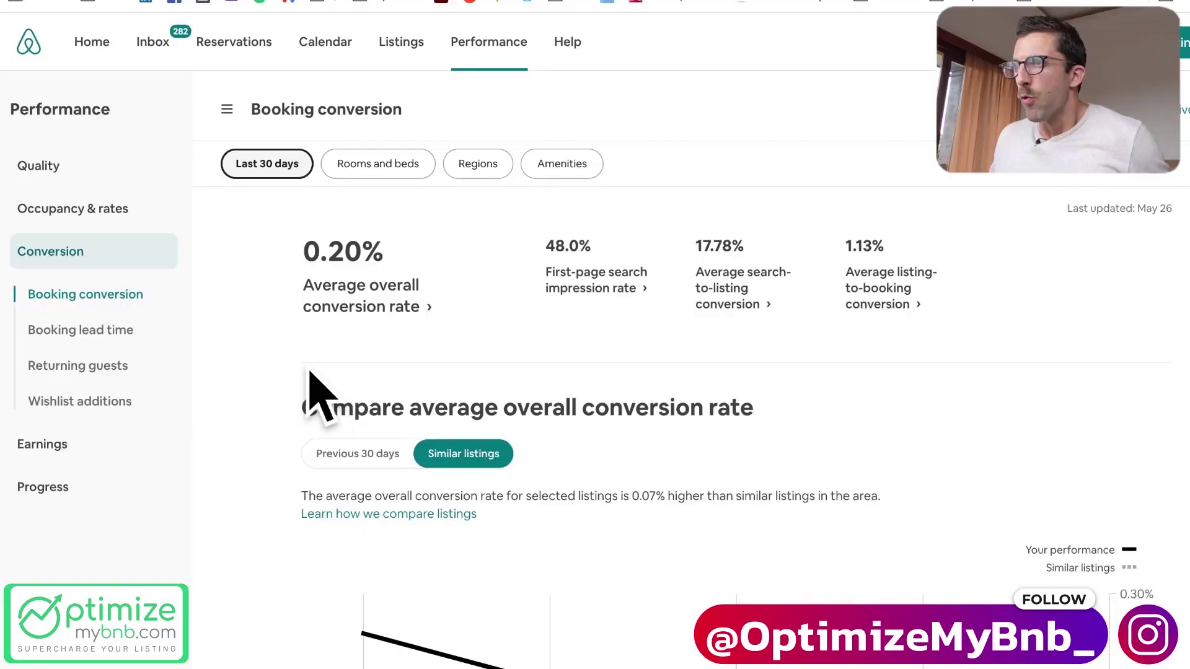
scroll(313, 393, "down", 5)
scroll(319, 397, "down", 4)
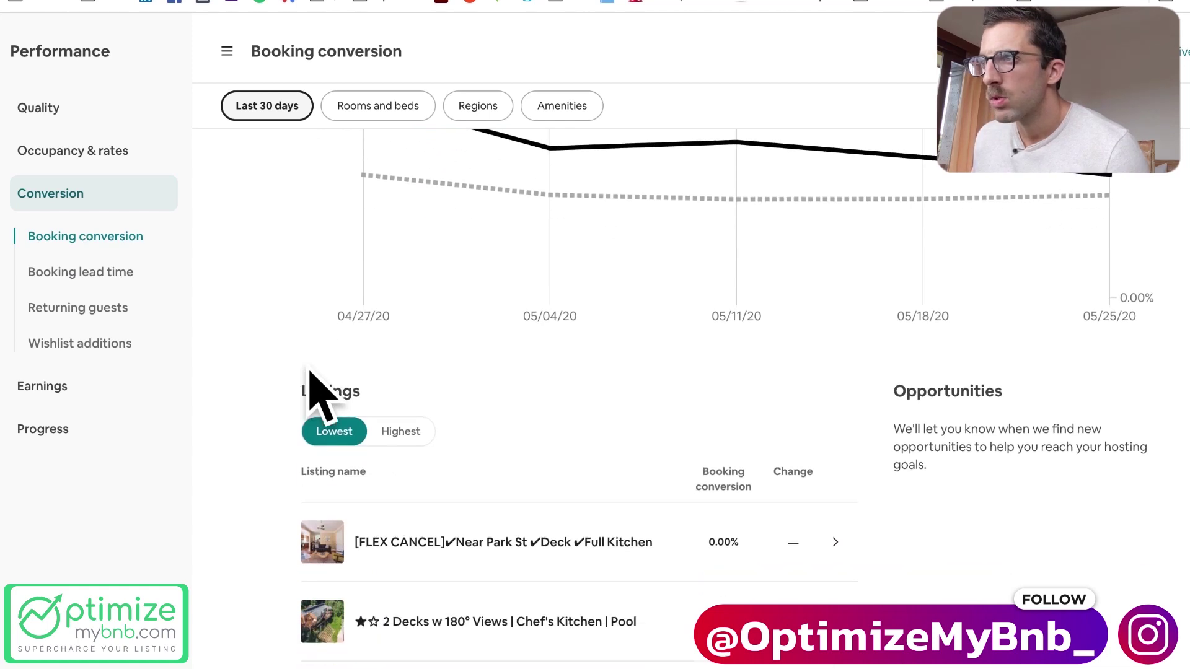
scroll(675, 441, "down", 5)
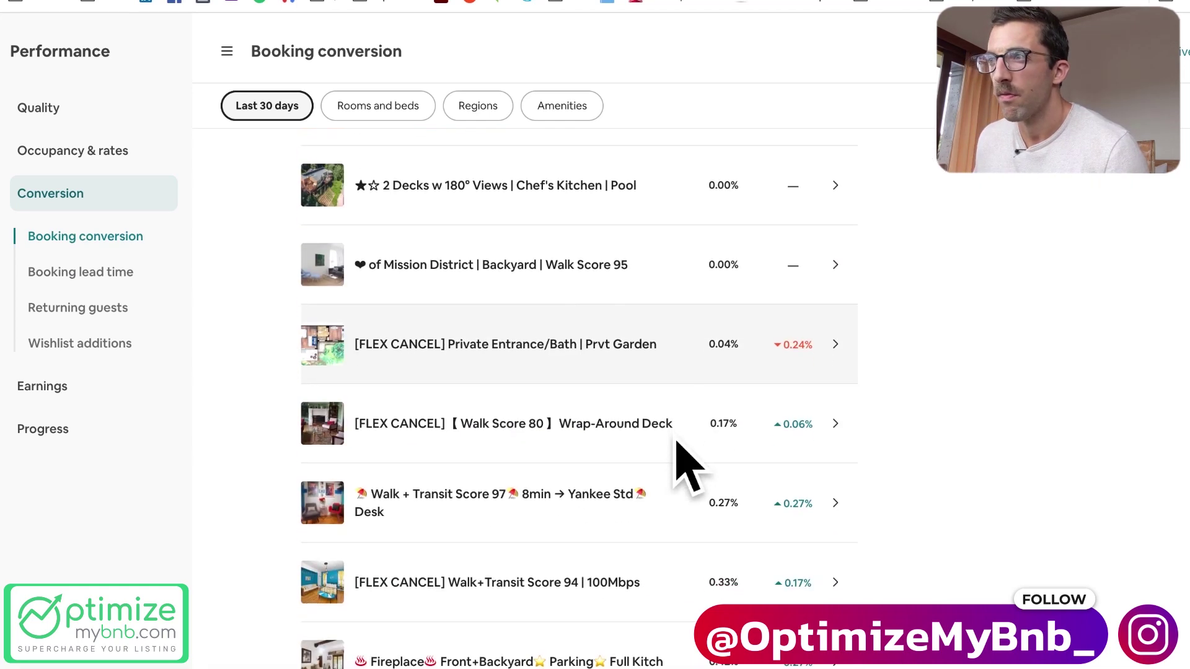
scroll(493, 390, "up", 4)
left_click(401, 223)
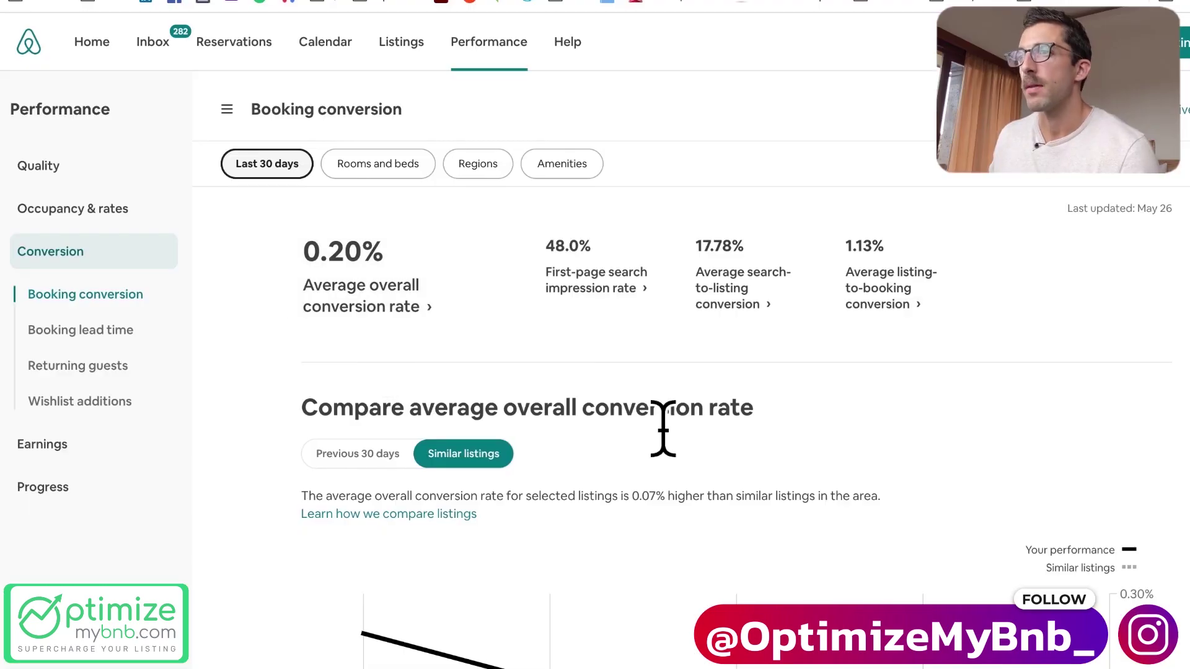
Check the Opportunities section and the summary figures of the Booking conversion report
scroll(661, 425, "down", 5)
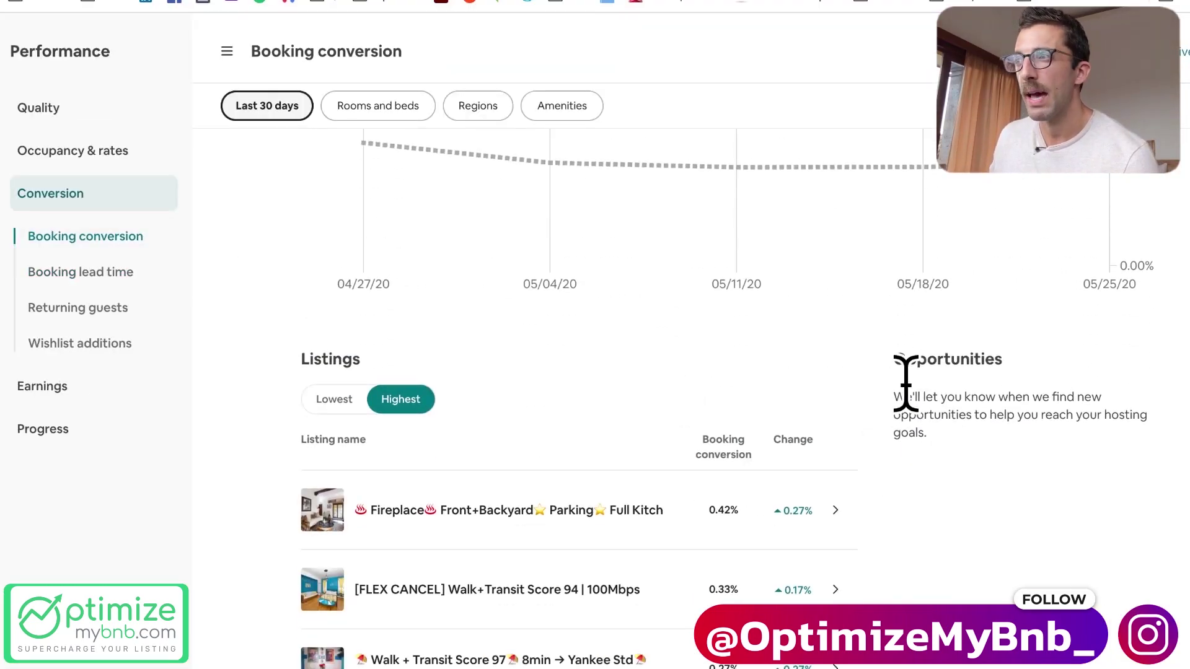
left_click_drag(899, 365, 1019, 372)
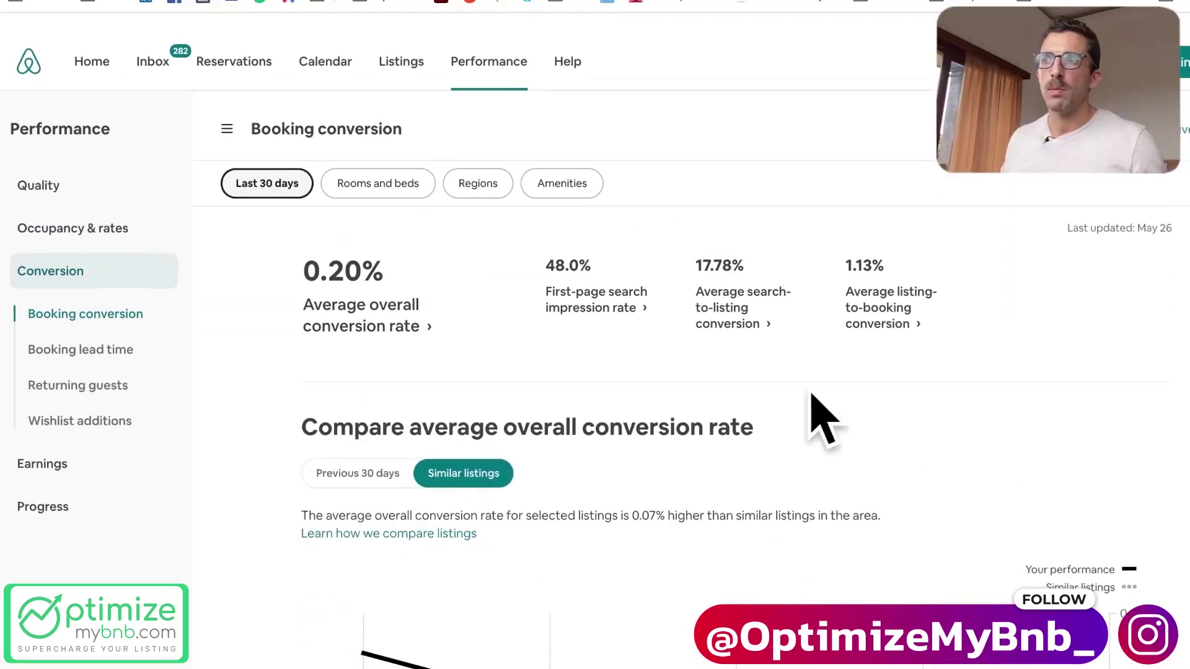
scroll(810, 417, "down", 1)
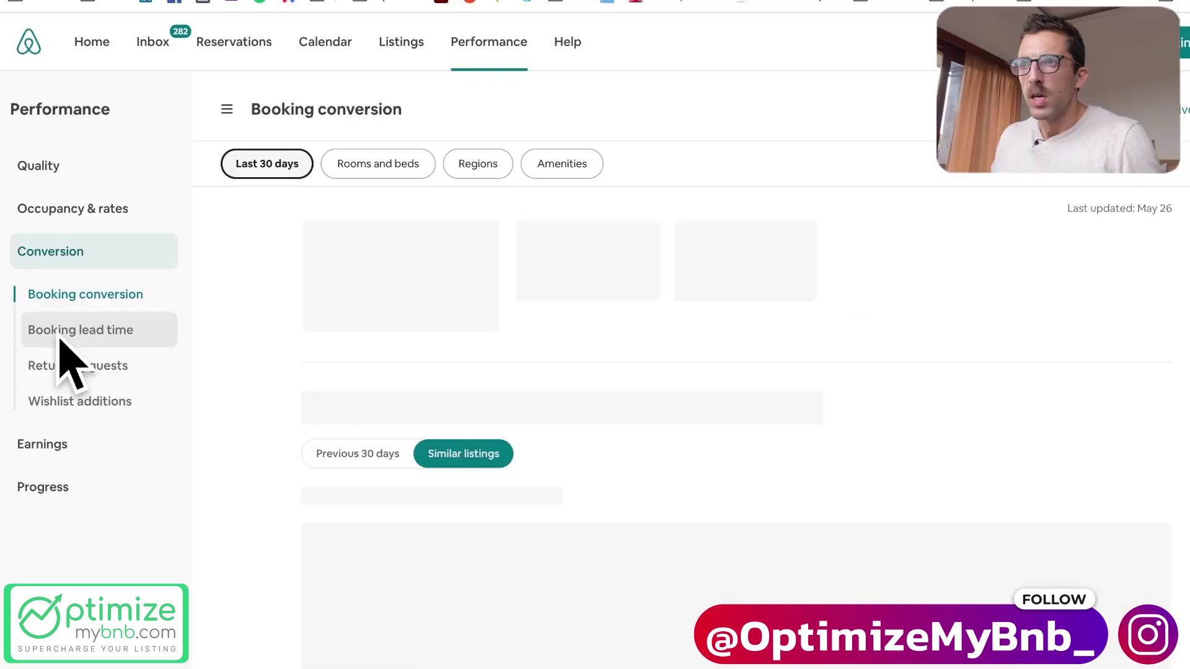
Review the Booking lead time and Returning guests reports under Conversion
left_click(58, 334)
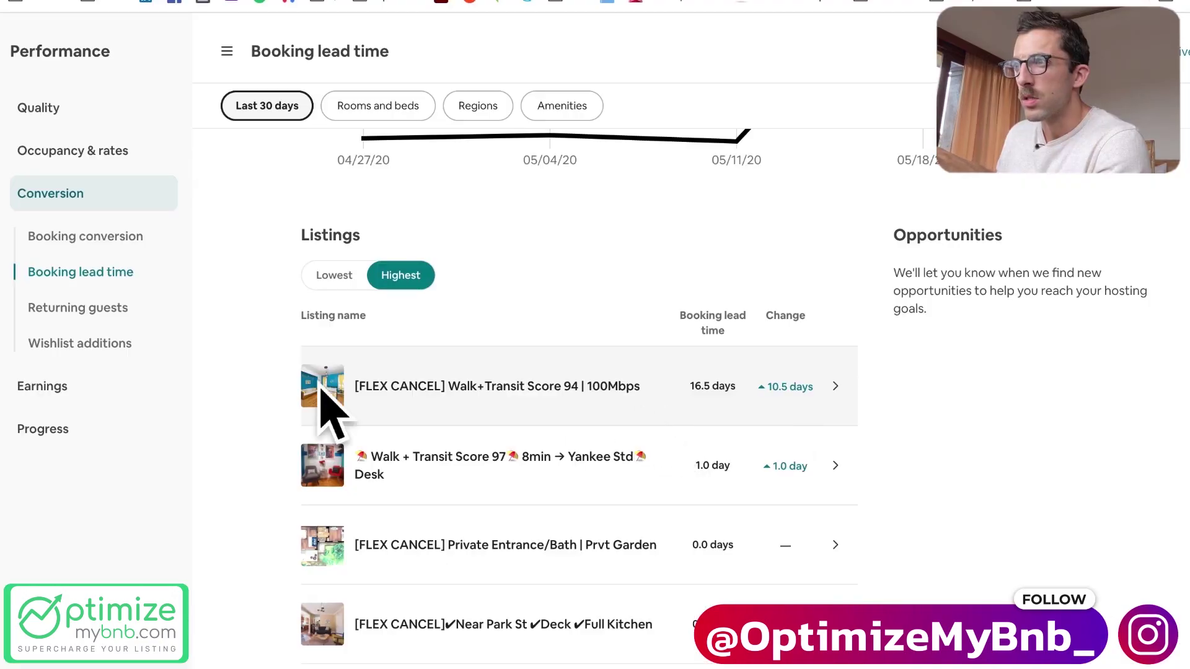
scroll(297, 378, "up", 5)
left_click(58, 321)
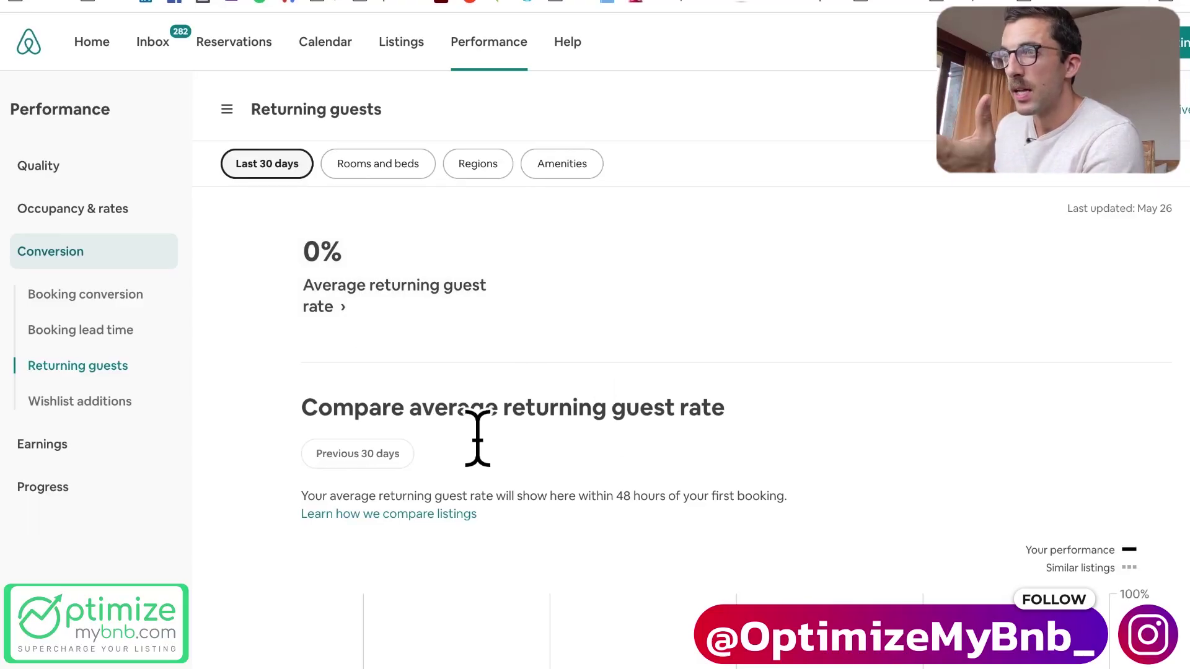
scroll(478, 438, "down", 6)
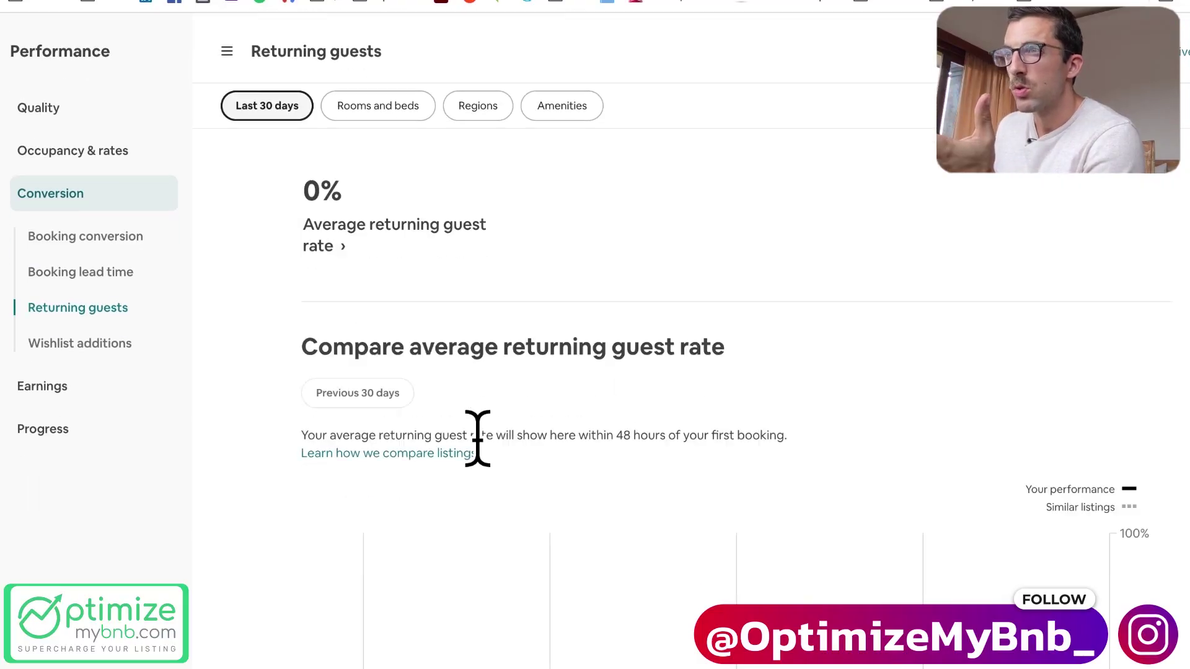
scroll(479, 438, "down", 5)
scroll(479, 438, "up", 10)
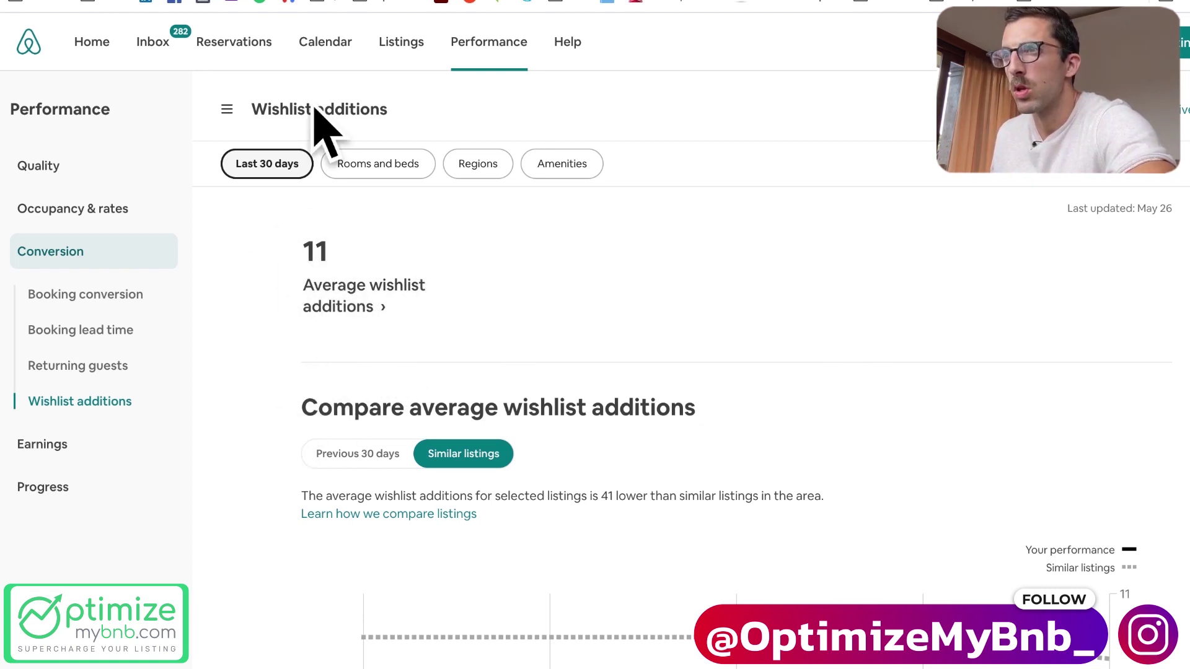
Examine how the average wishlist additions compare with similar listings in the Wishlist additions report
scroll(258, 292, "down", 5)
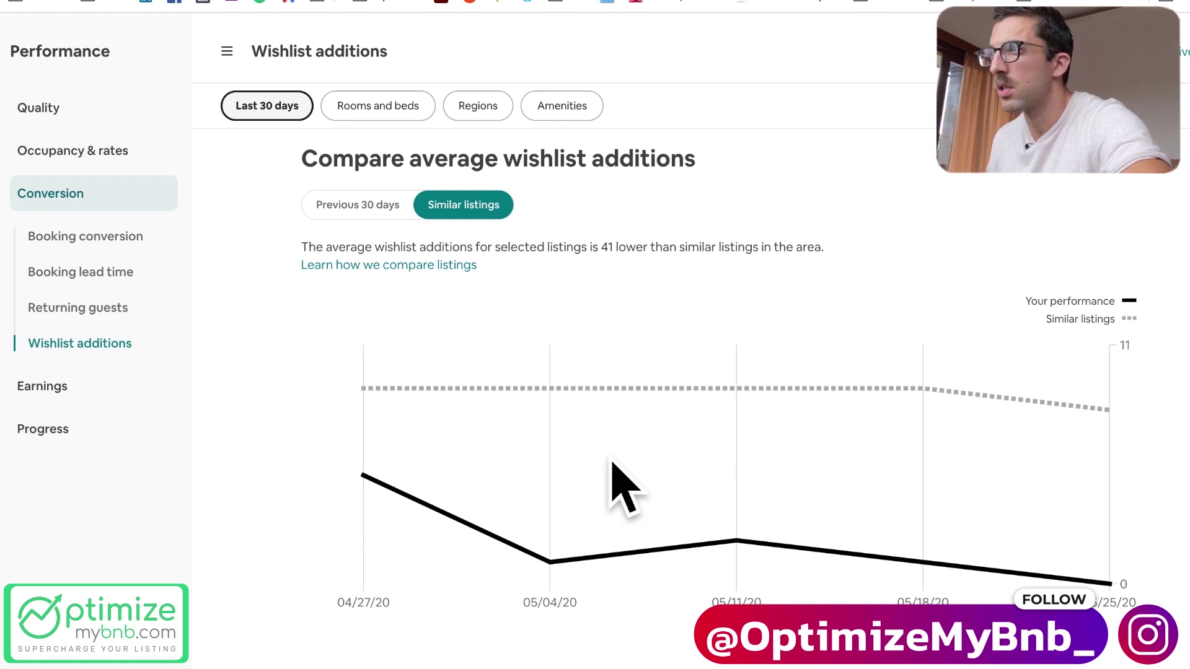
scroll(898, 493, "down", 4)
scroll(579, 471, "up", 4)
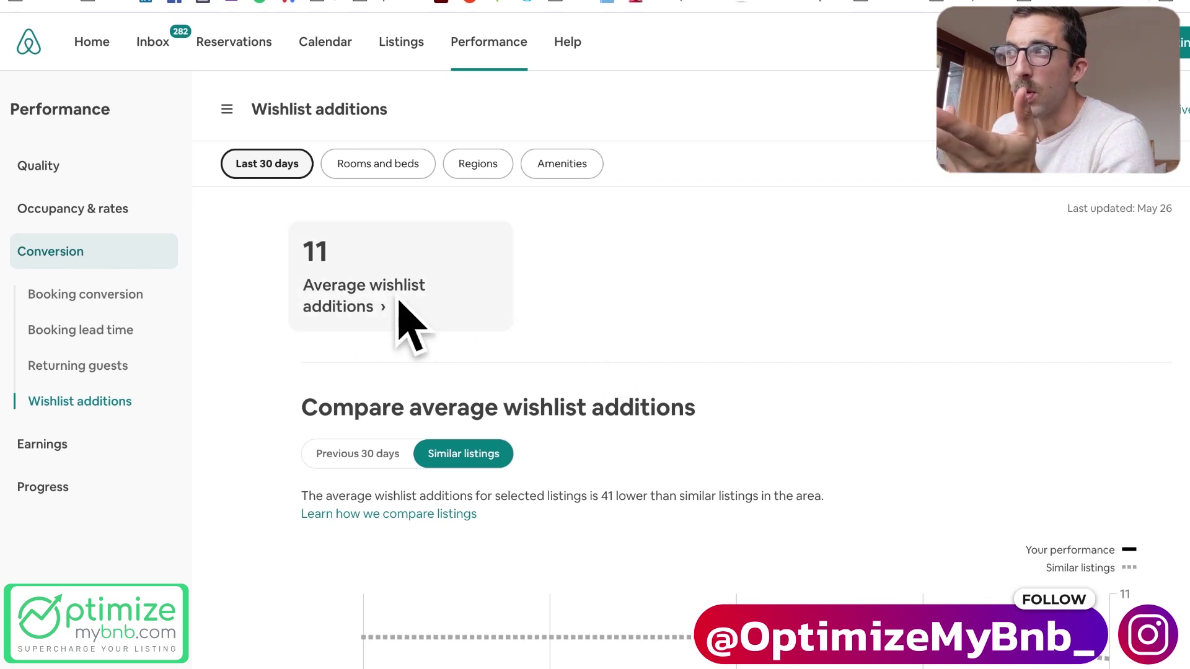
Set the Wishlist additions time frame to Last 365 days and review the chart and the individual listings
left_click(267, 166)
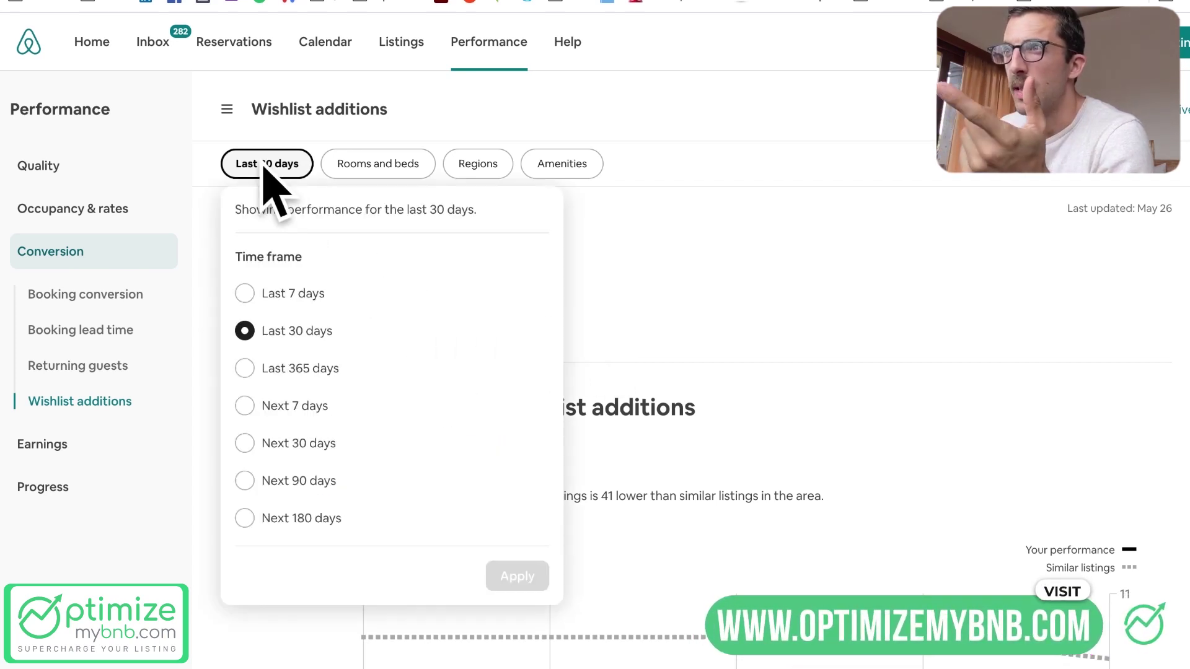
left_click(251, 383)
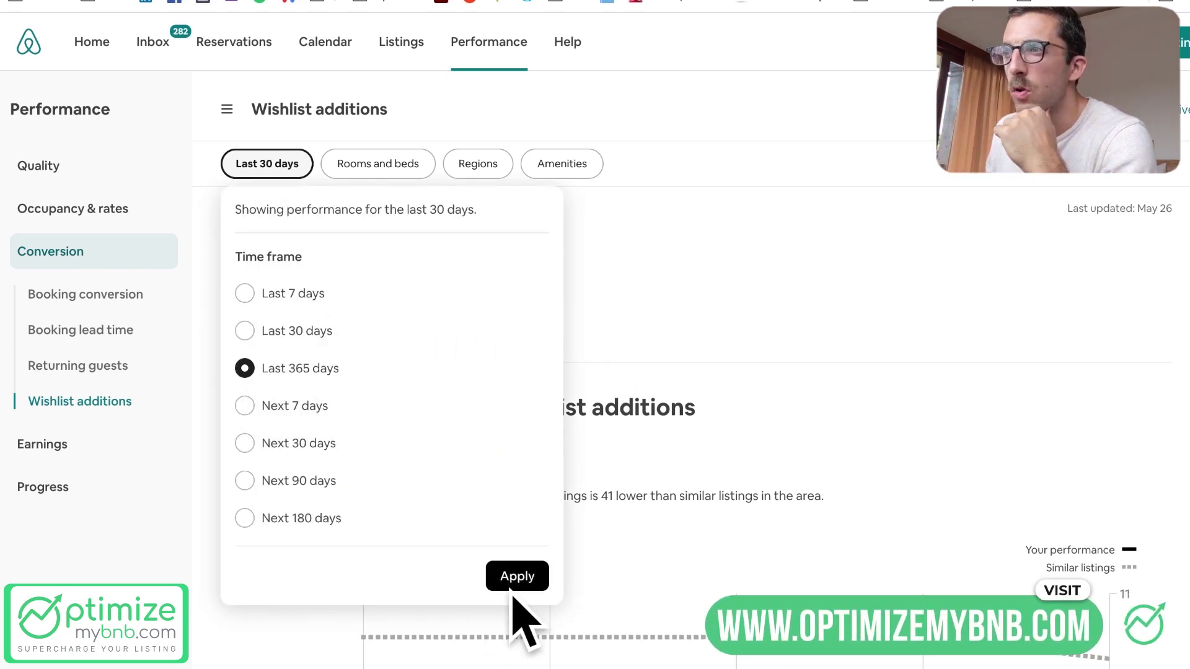
left_click(530, 579)
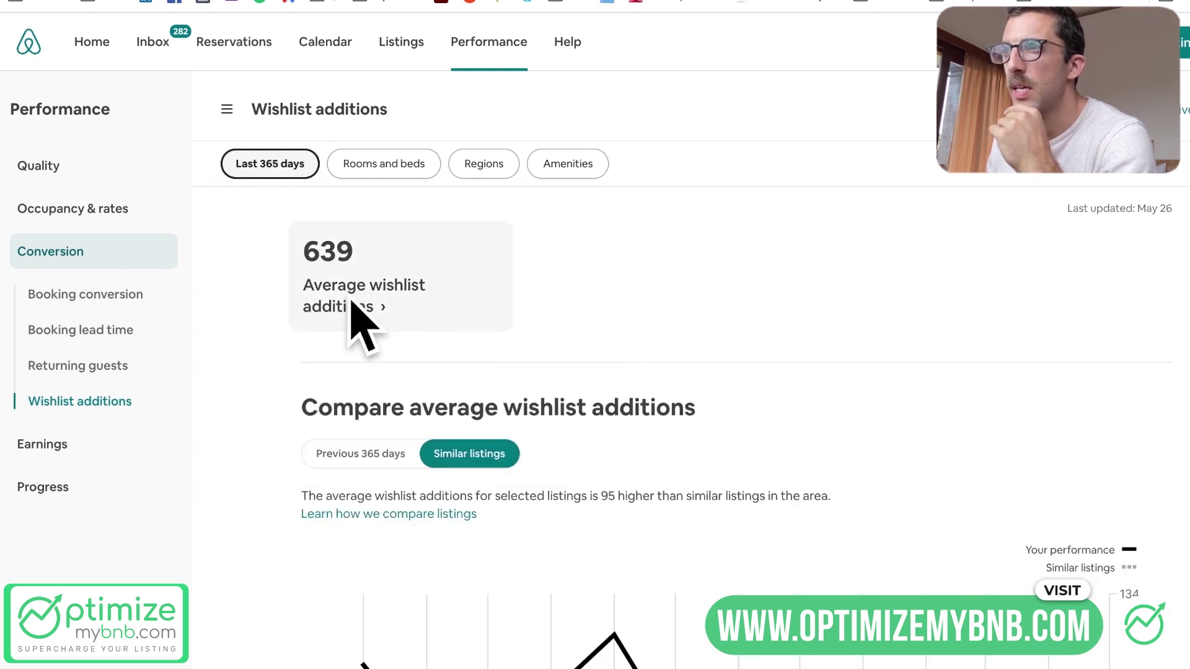
scroll(274, 412, "down", 4)
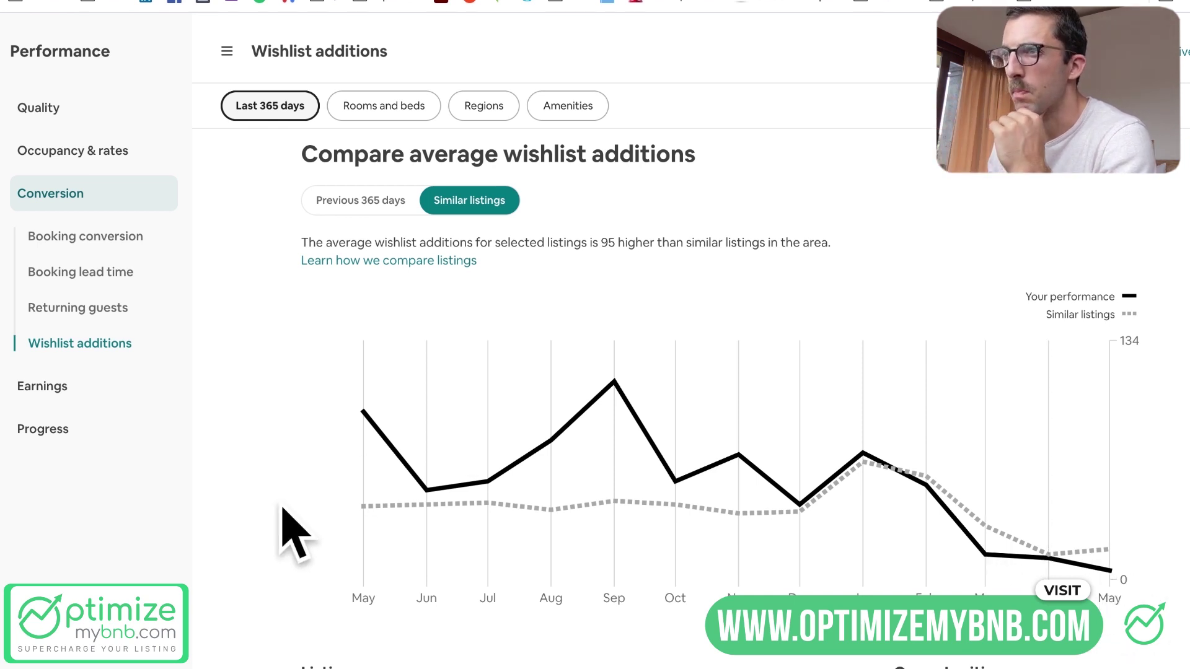
scroll(281, 511, "down", 6)
scroll(280, 509, "down", 6)
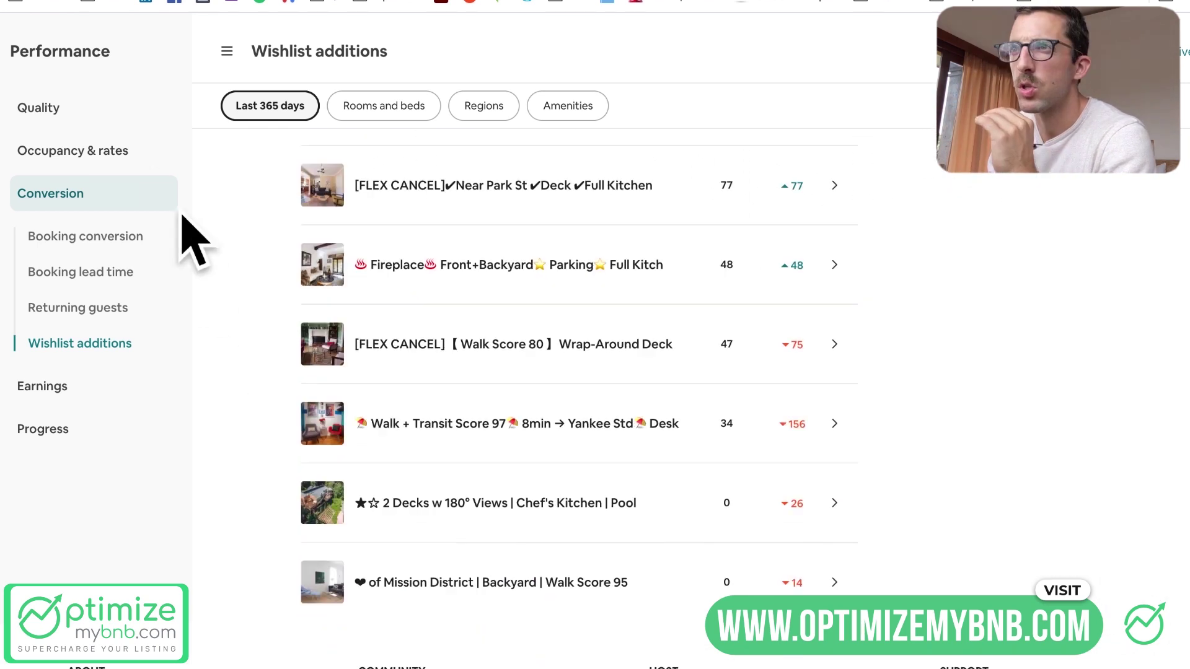
Open the Occupancy rate report and examine the occupancy comparison with similar listings
left_click(77, 157)
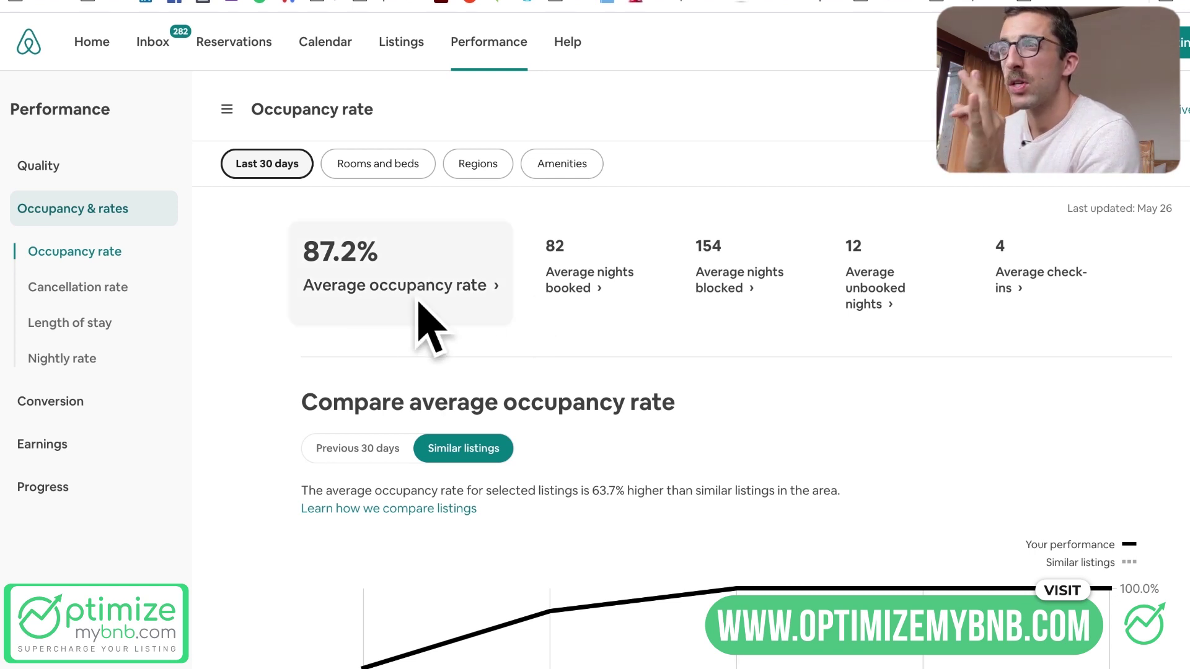
scroll(301, 419, "down", 2)
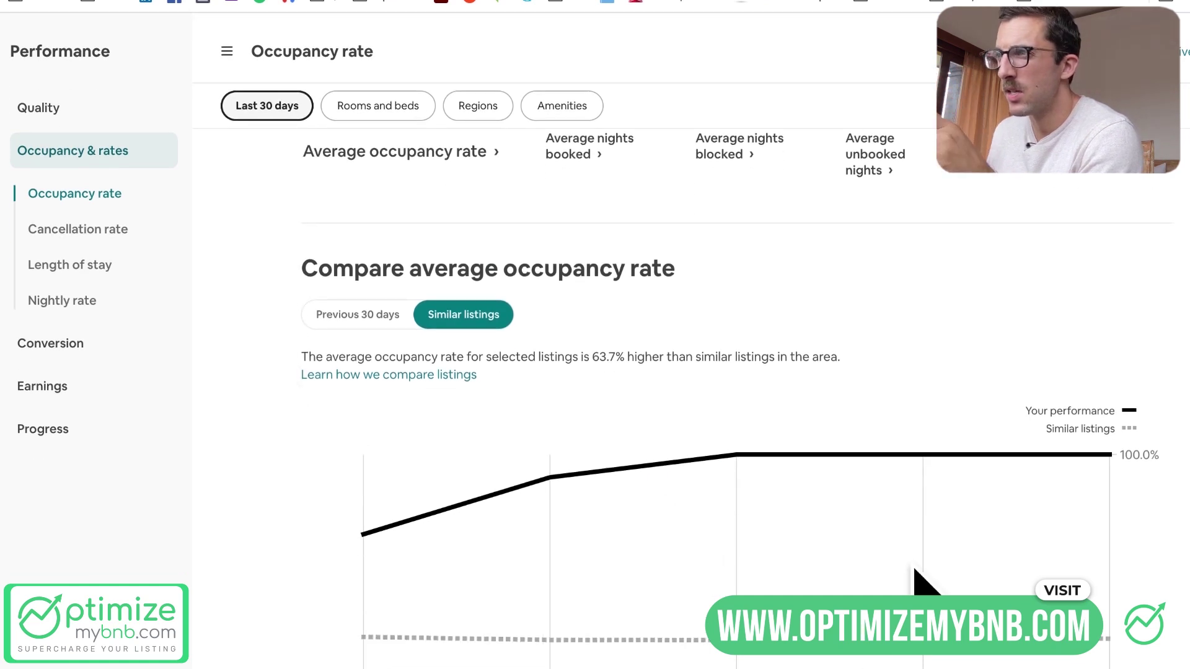
scroll(1120, 469, "down", 2)
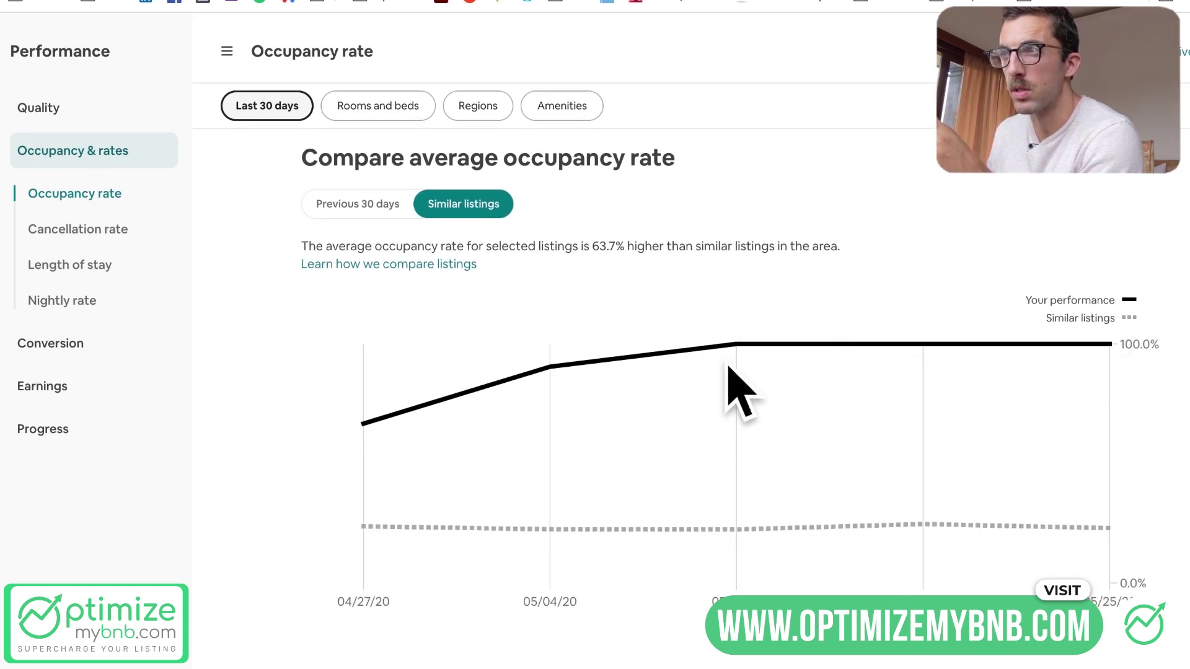
scroll(391, 398, "up", 3)
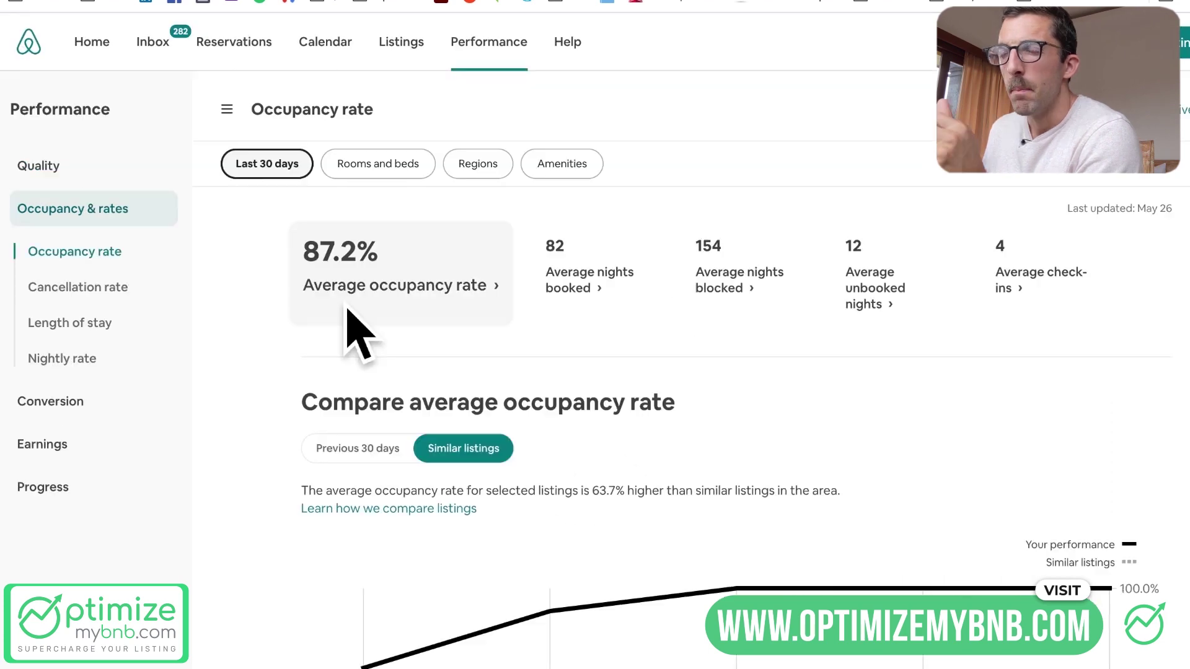
Examine the occupancy rate and change of each listing along with the average nights and check-ins summary
scroll(337, 565, "down", 9)
scroll(338, 560, "down", 1)
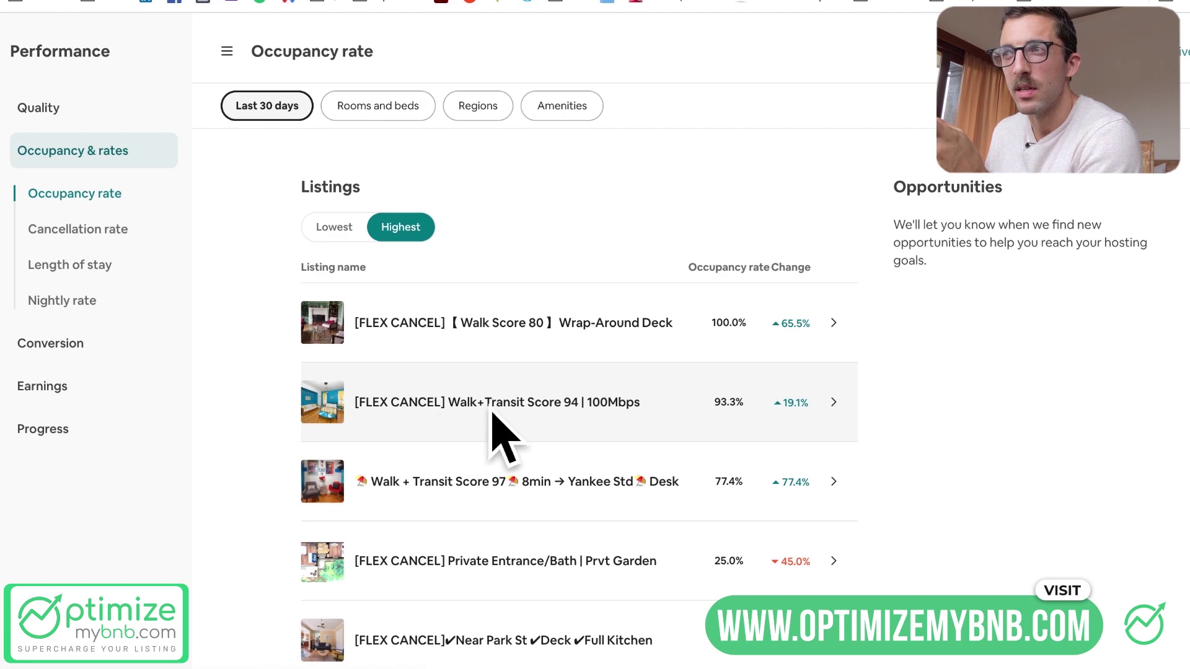
scroll(396, 396, "up", 10)
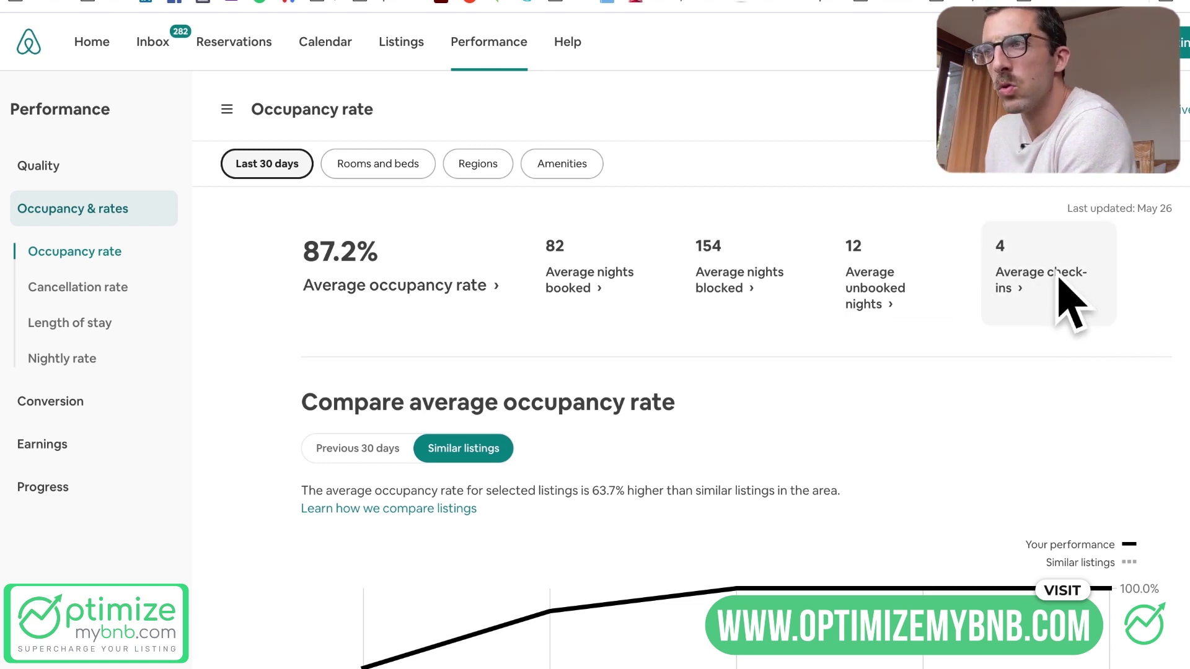
scroll(353, 495, "down", 10)
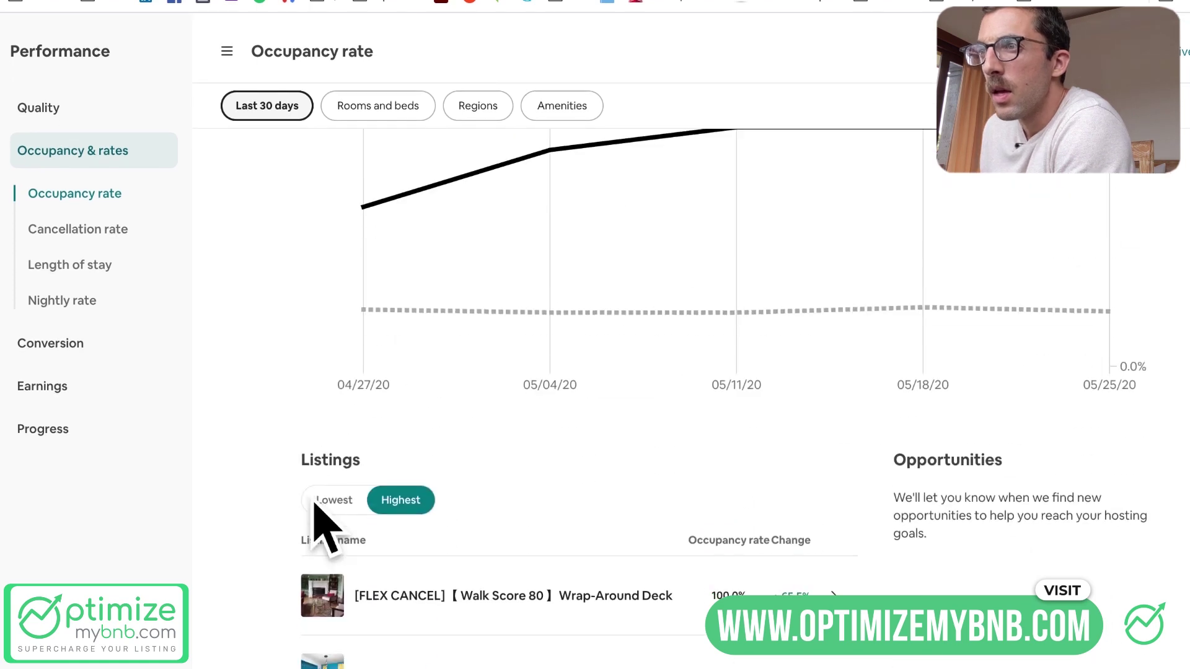
scroll(317, 522, "down", 2)
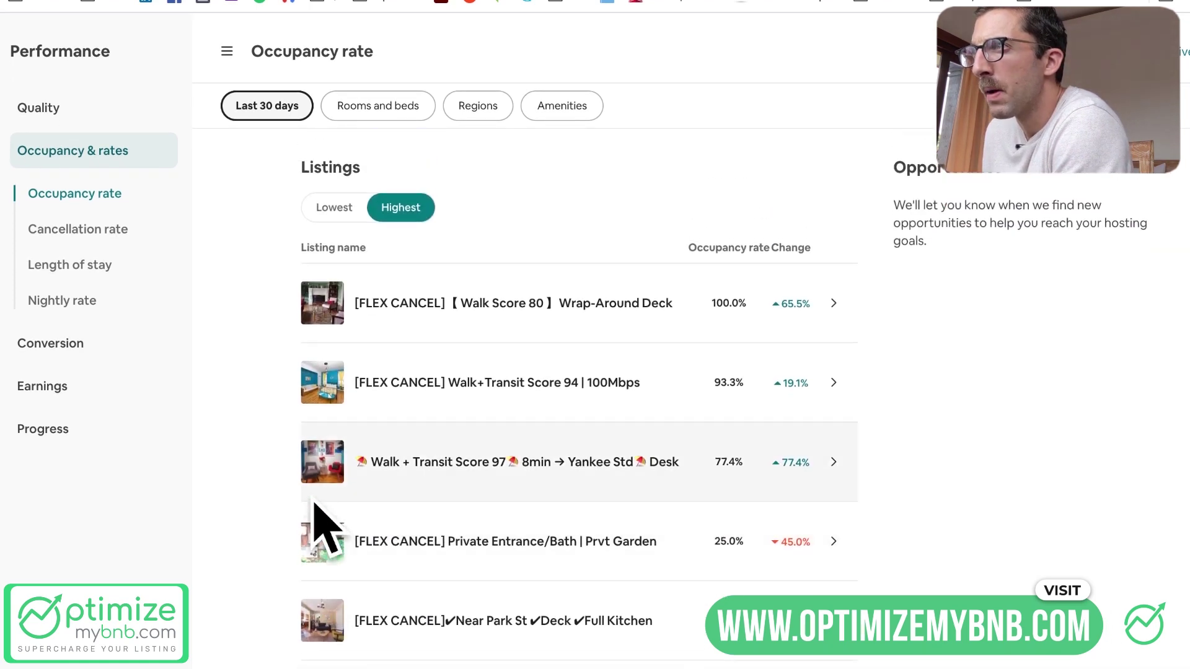
Review the Cancellation rate report and its listings, and open the Length of stay report
left_click(73, 240)
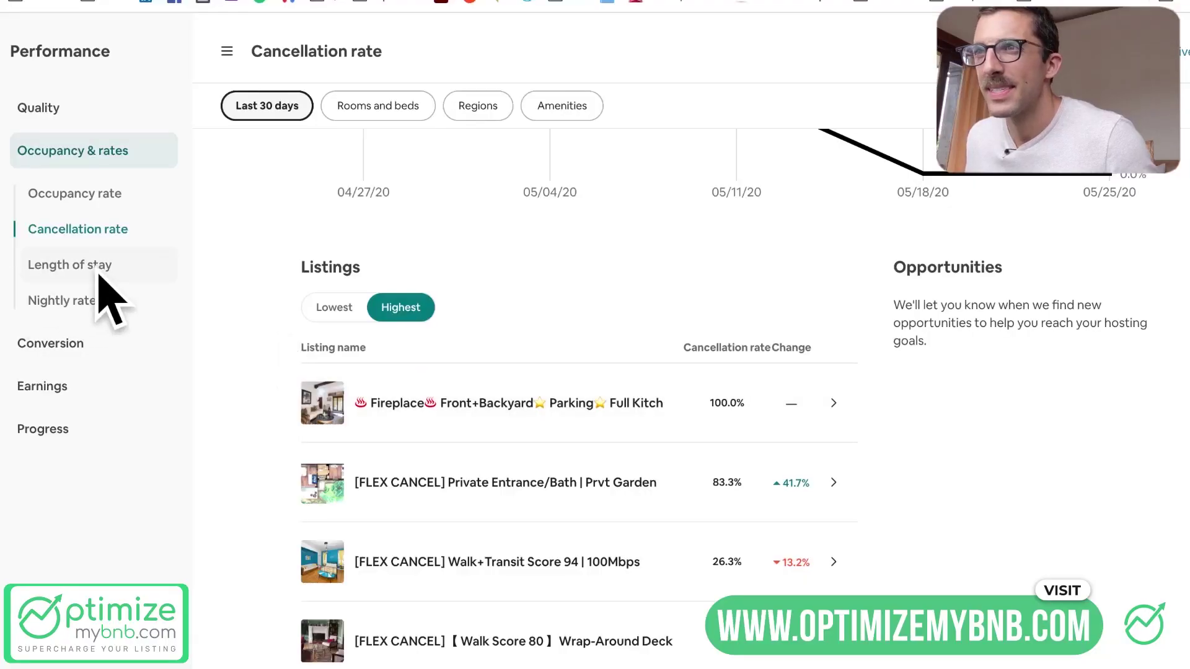
left_click(98, 273)
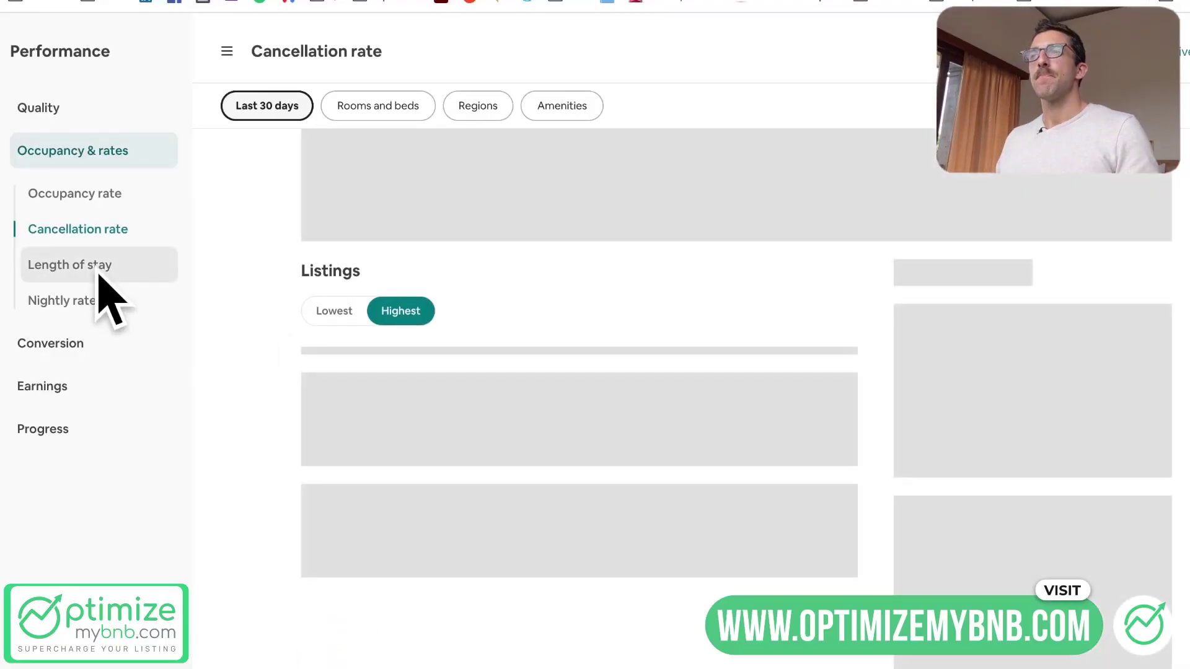
scroll(369, 369, "up", 10)
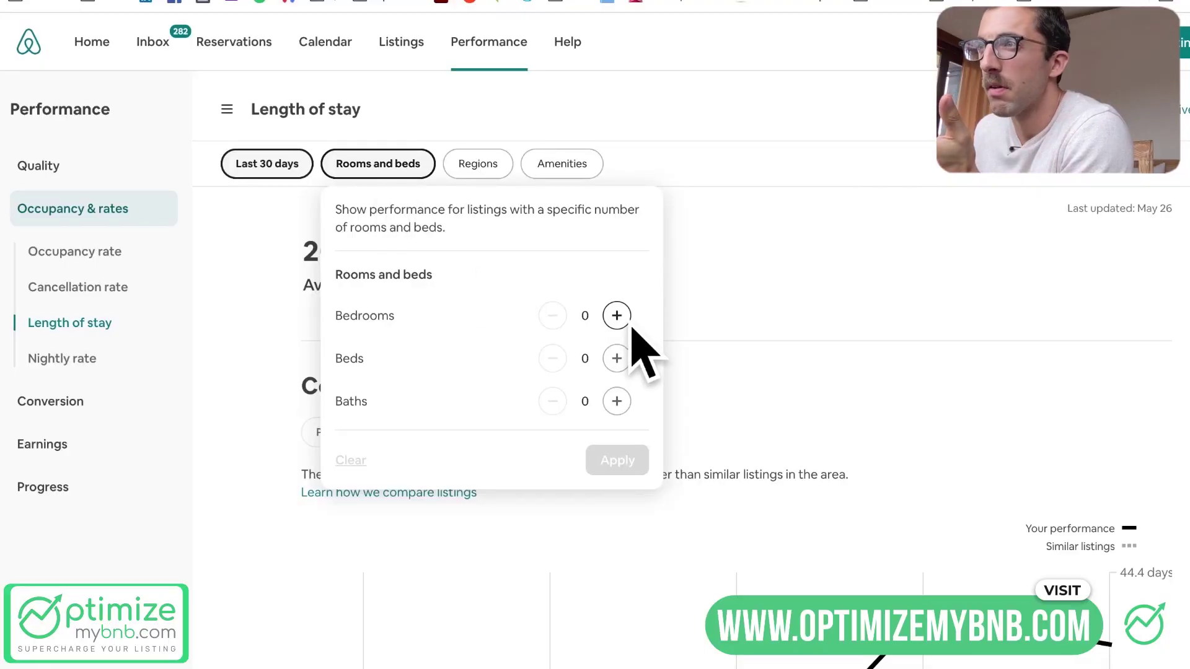
Try a rooms, beds and baths filter on the Length of stay report and check the available region filters
left_click(628, 412)
left_click(630, 465)
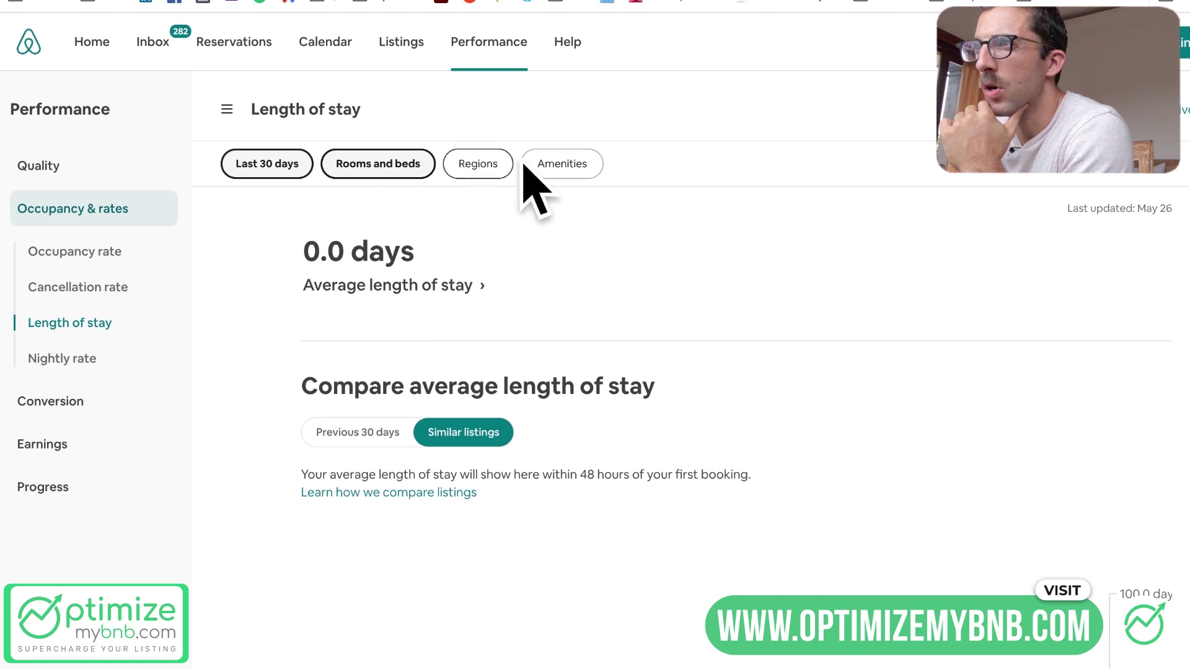
left_click(496, 176)
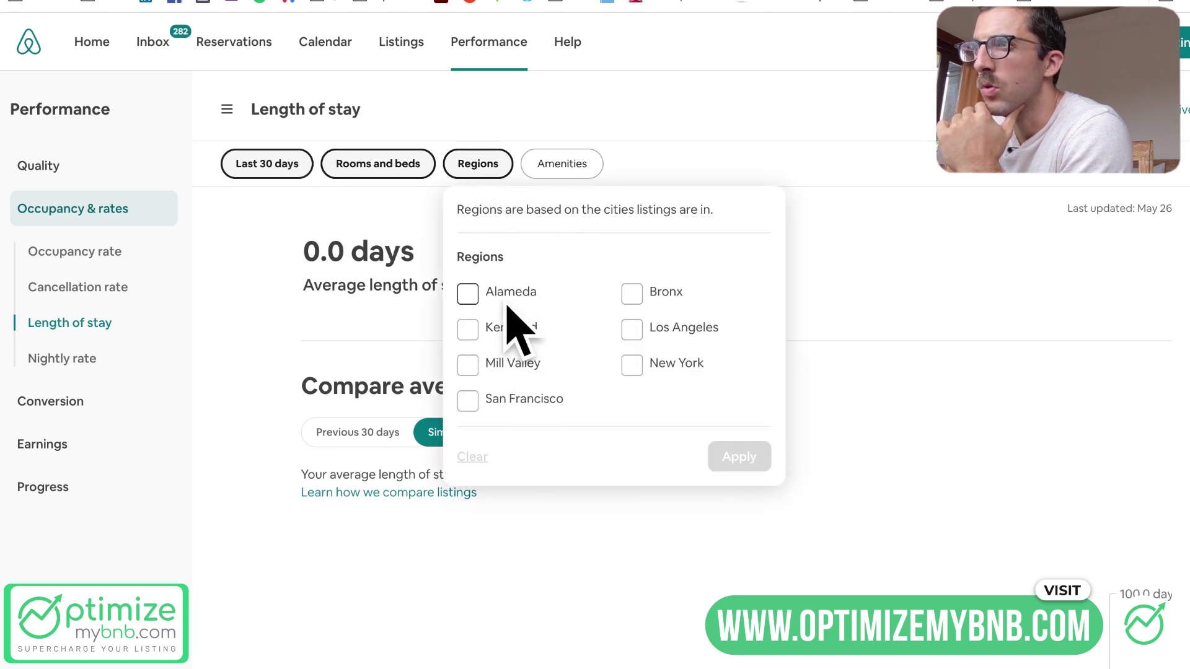
left_click(285, 353)
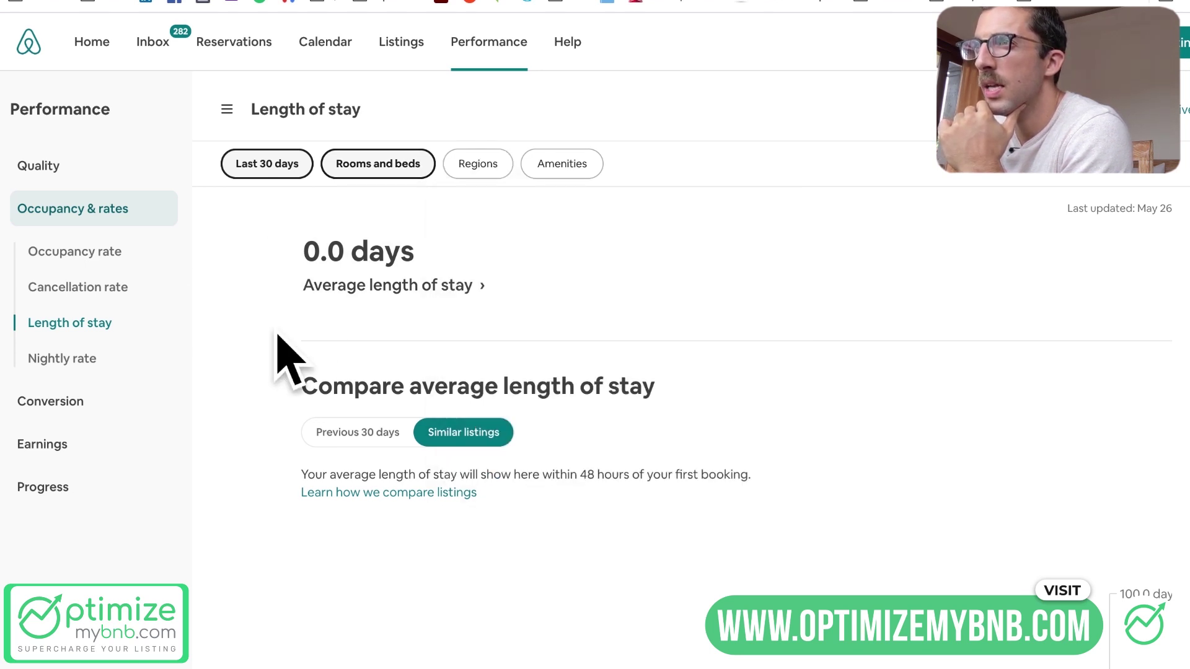
Reset the Rooms and beds filter to 1 bedroom, 1 bed and 1 bath, and review the length of stay comparison
left_click(378, 170)
left_click(357, 466)
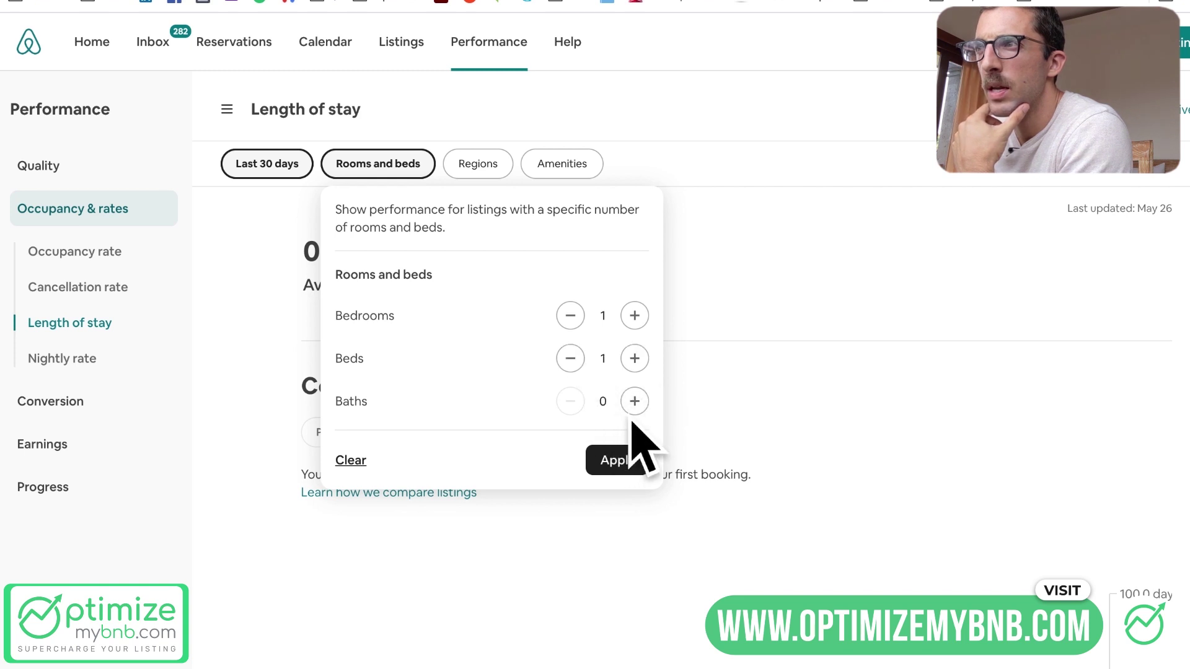
left_click(635, 462)
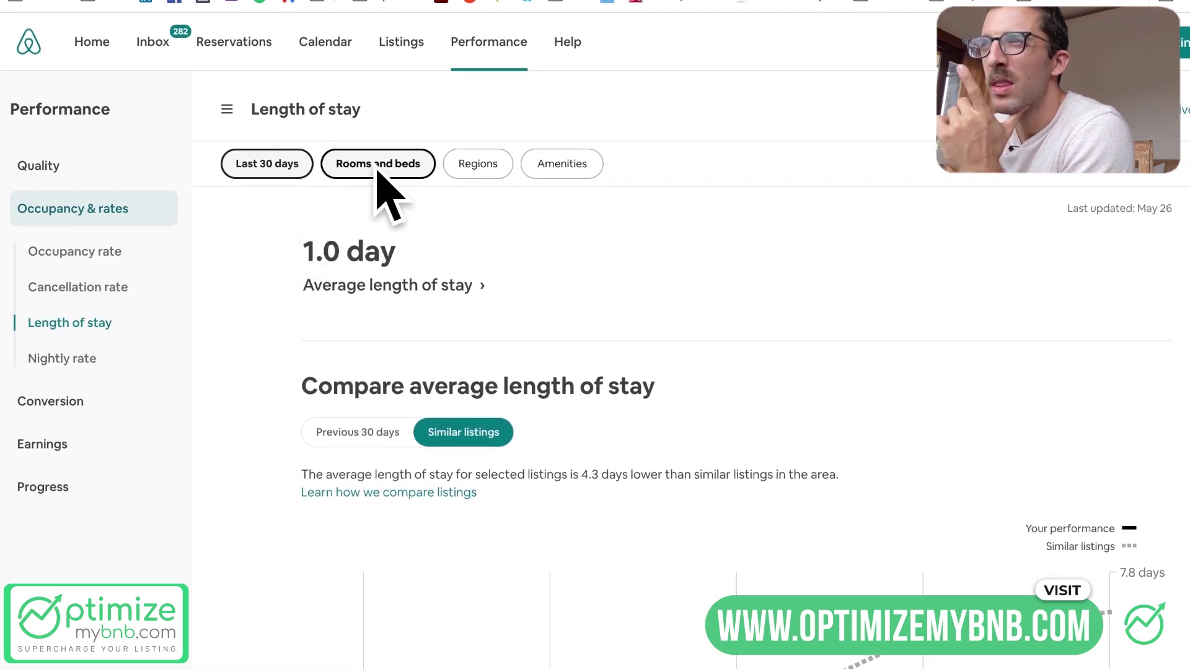
scroll(314, 404, "down", 3)
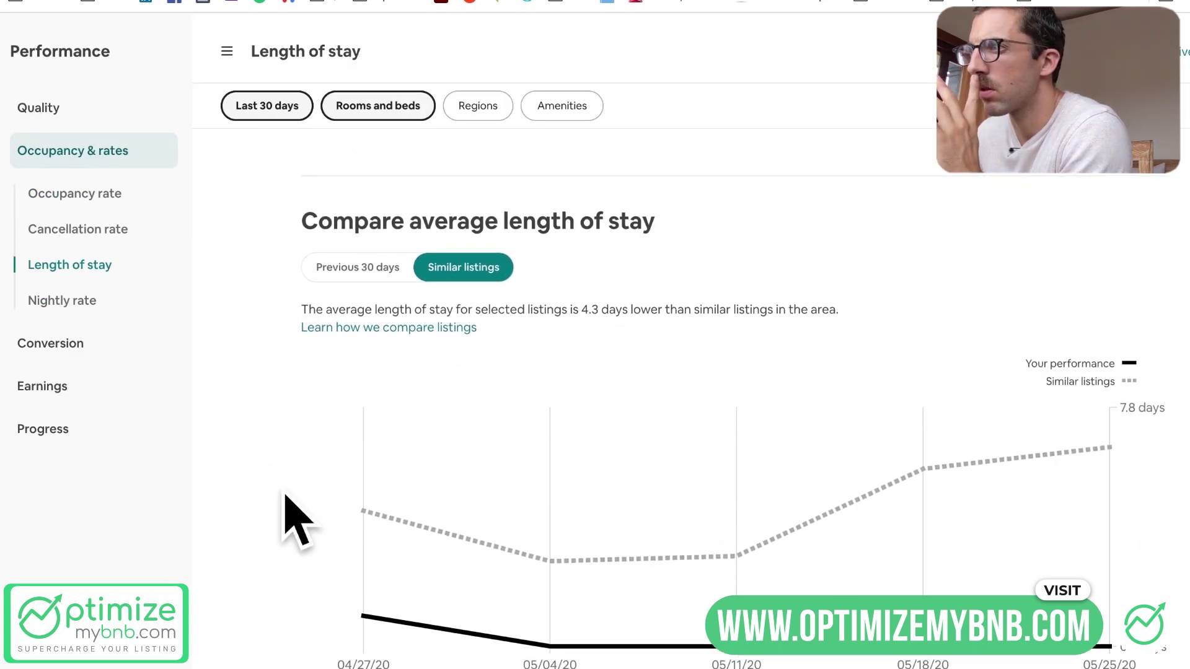
Clear the Rooms and beds filter in the Nightly rate report and review the rate comparison and individual listings
left_click(65, 301)
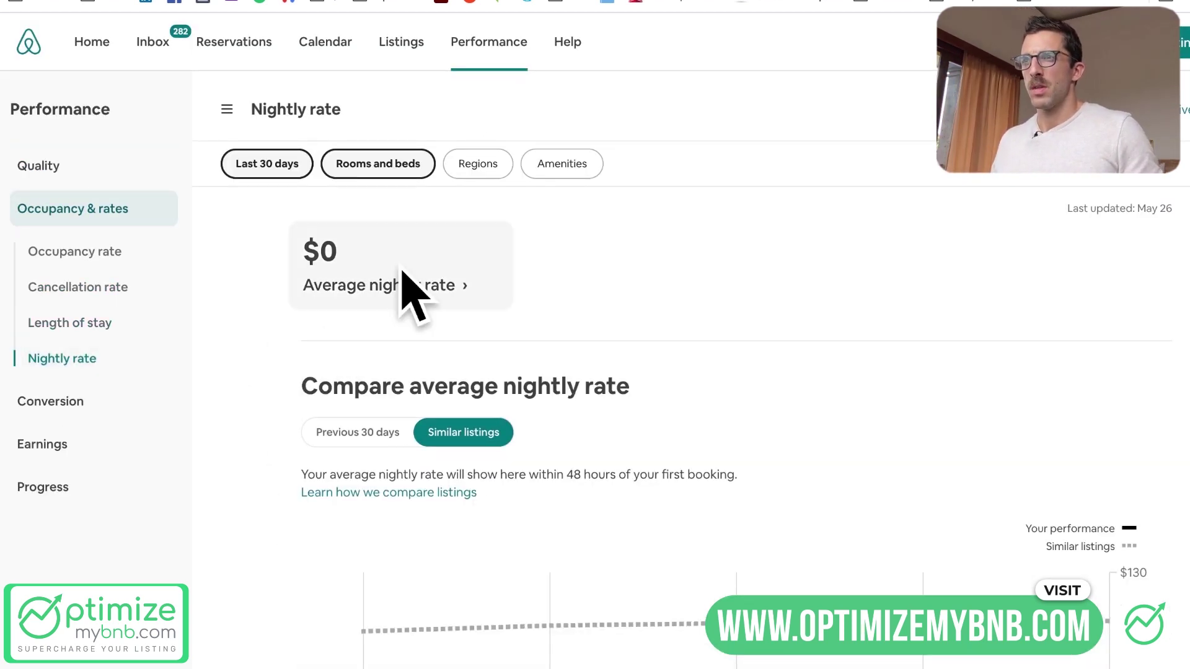
left_click(384, 166)
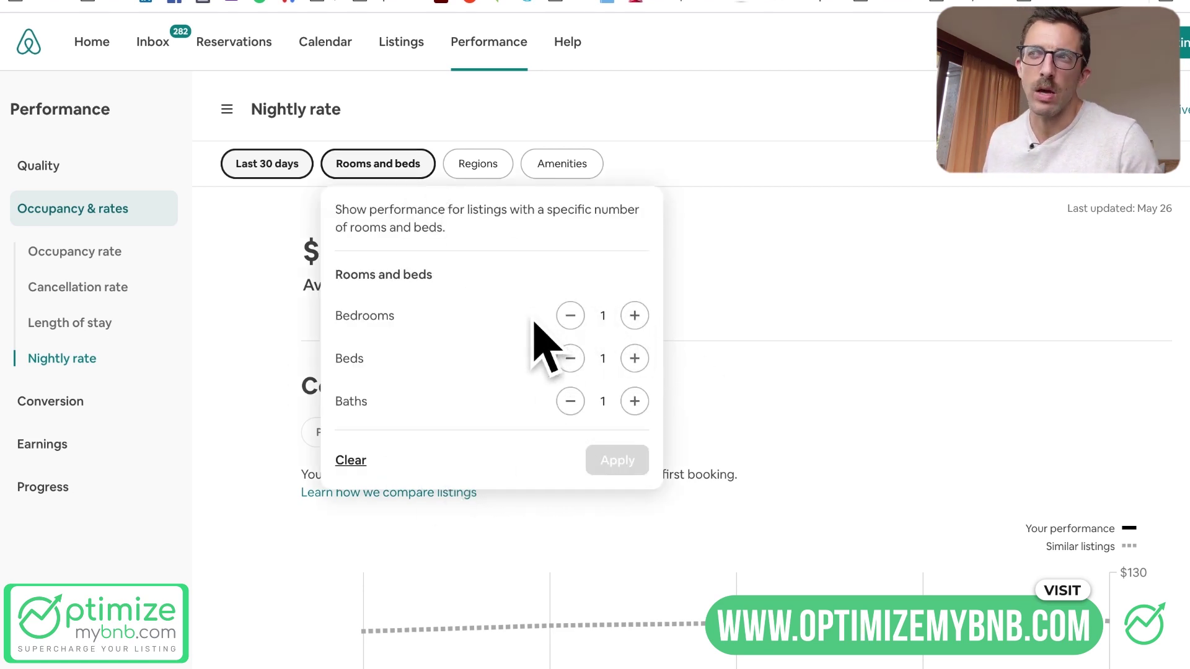
left_click(350, 463)
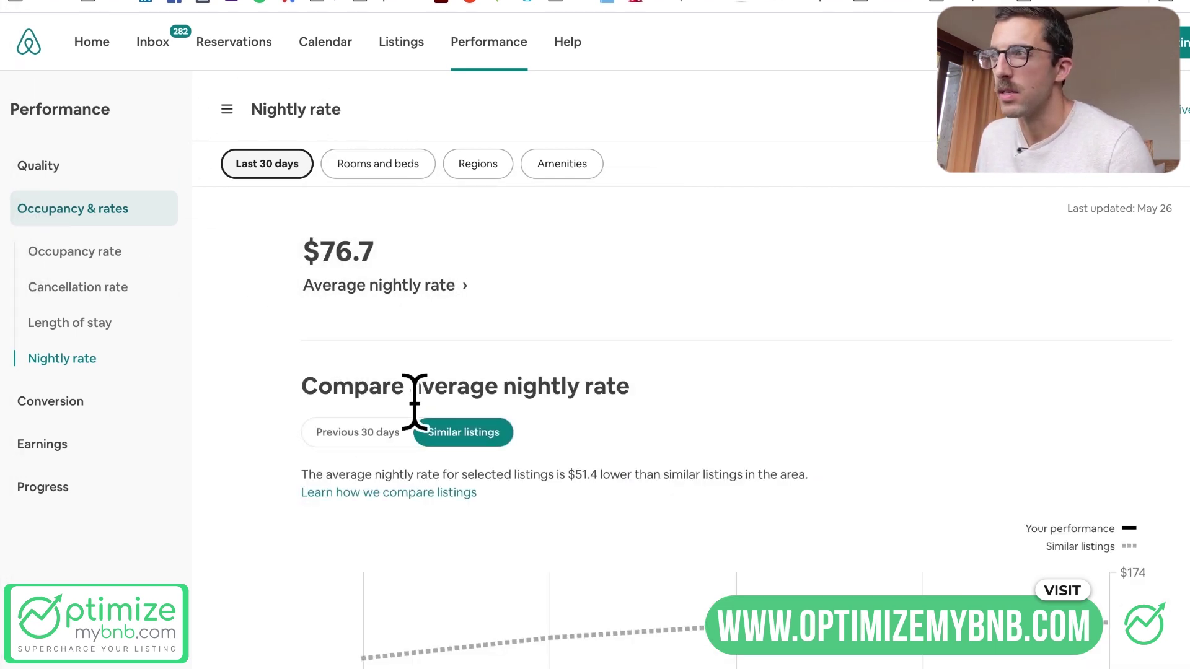
scroll(338, 384, "down", 3)
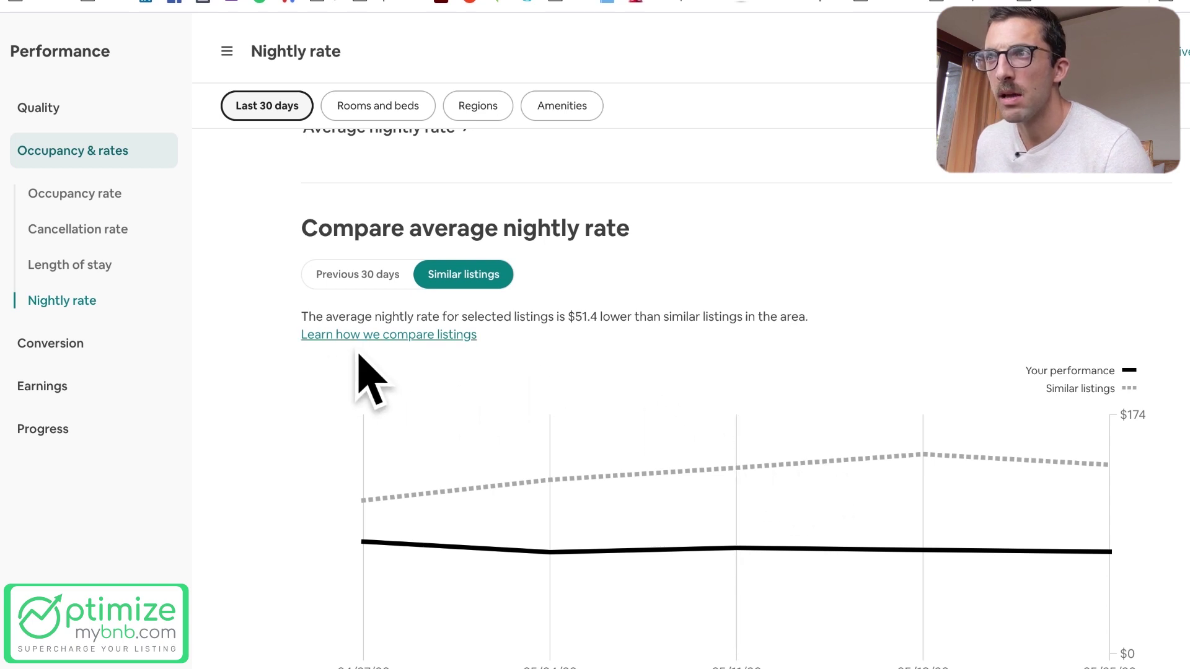
scroll(306, 496, "down", 10)
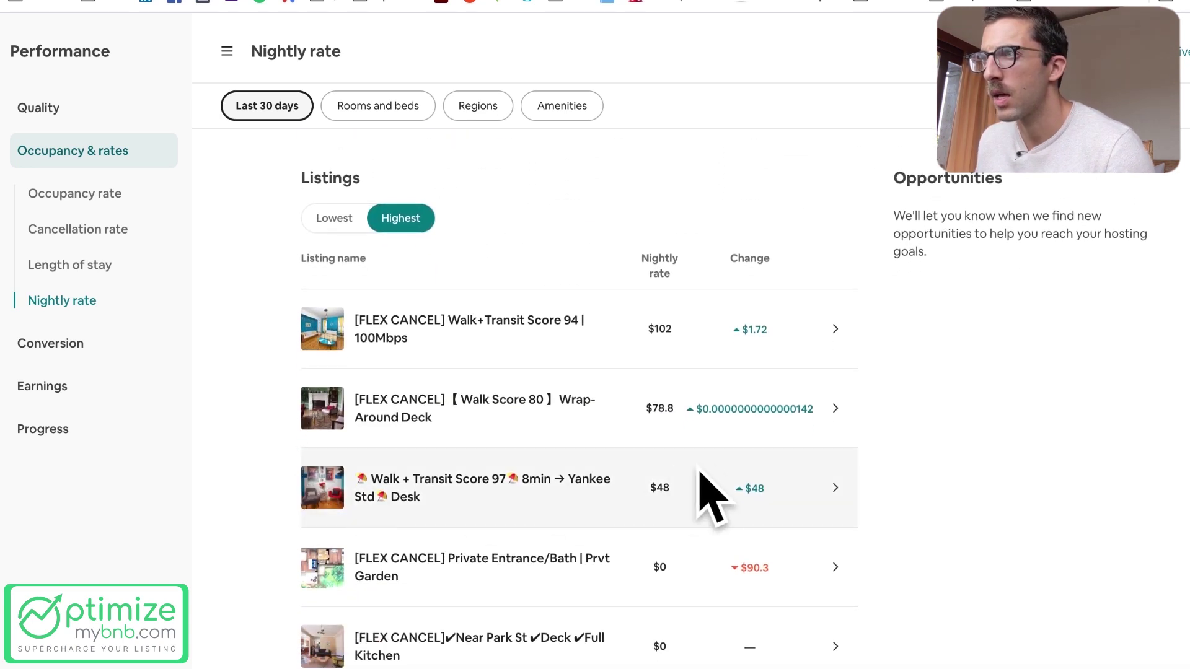
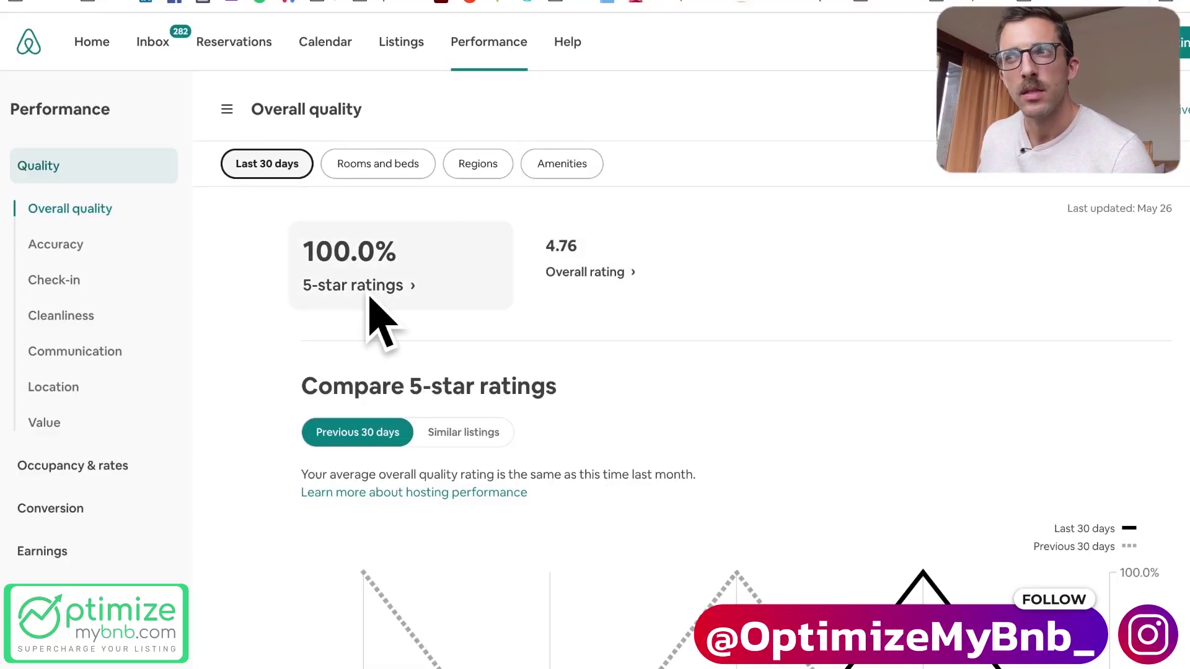
Compare the Overall quality 5-star ratings with similar listings and review the ratings of each listing
scroll(353, 332, "down", 3)
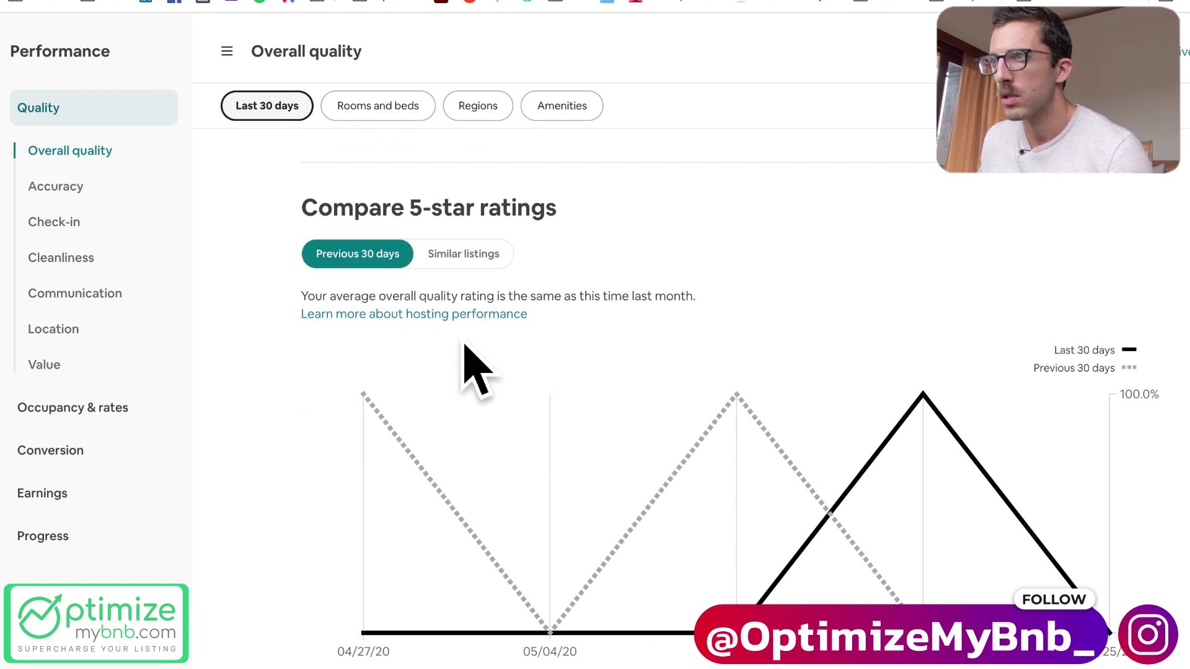
left_click(477, 265)
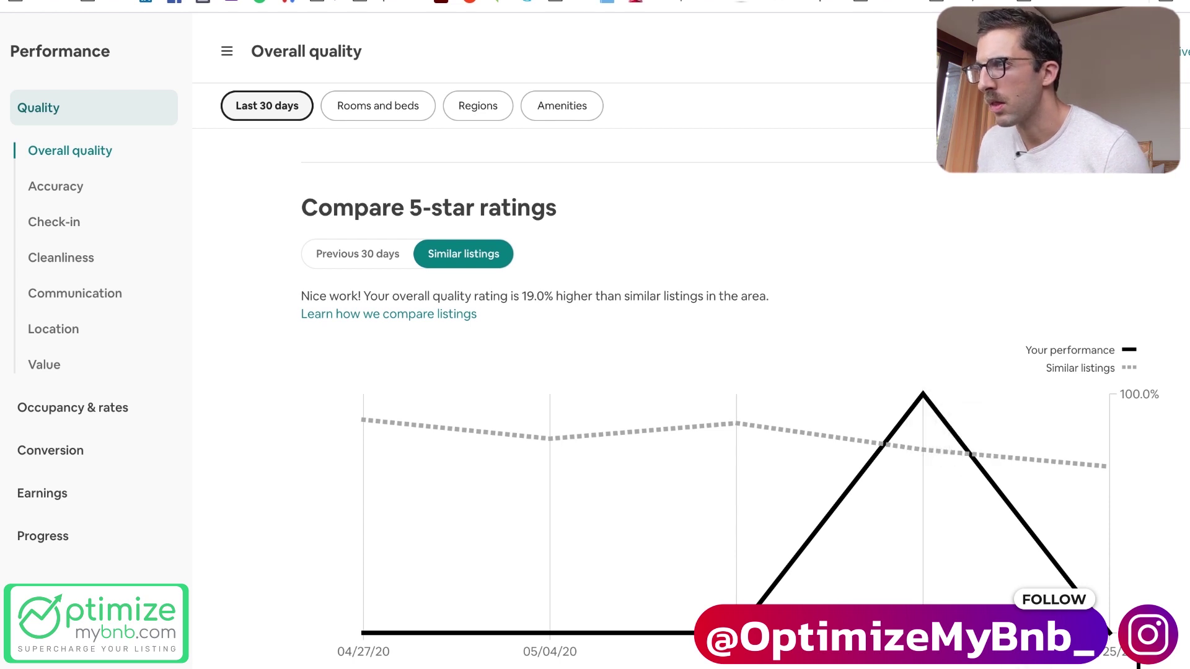
scroll(404, 567, "down", 2)
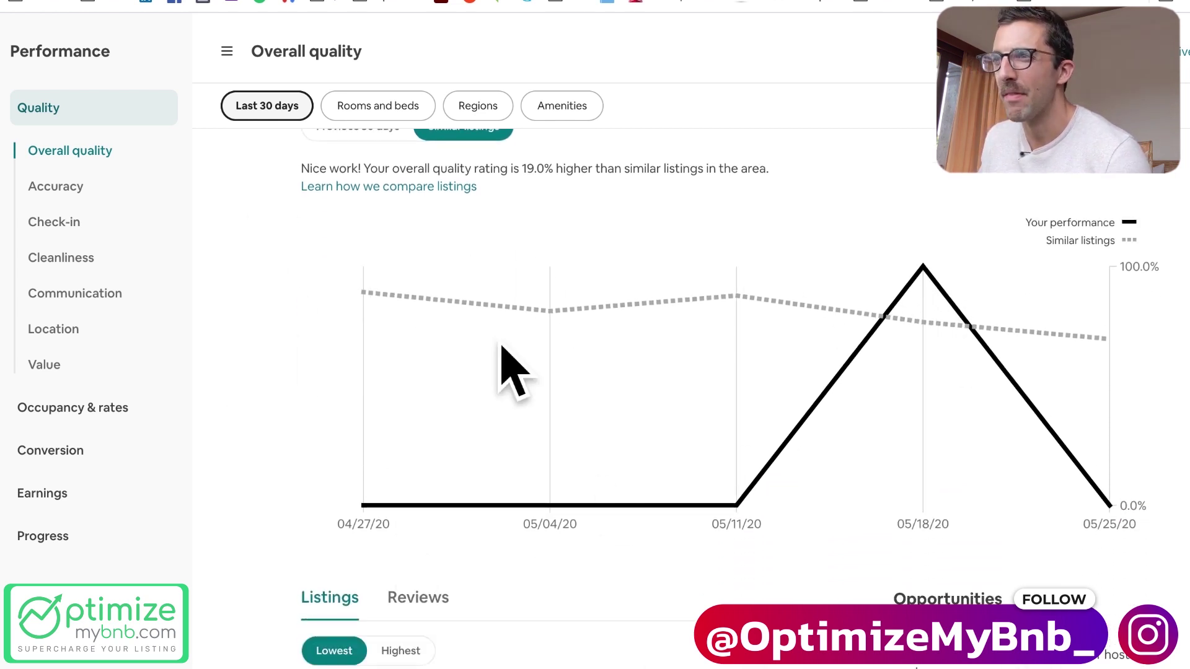
scroll(225, 512, "down", 4)
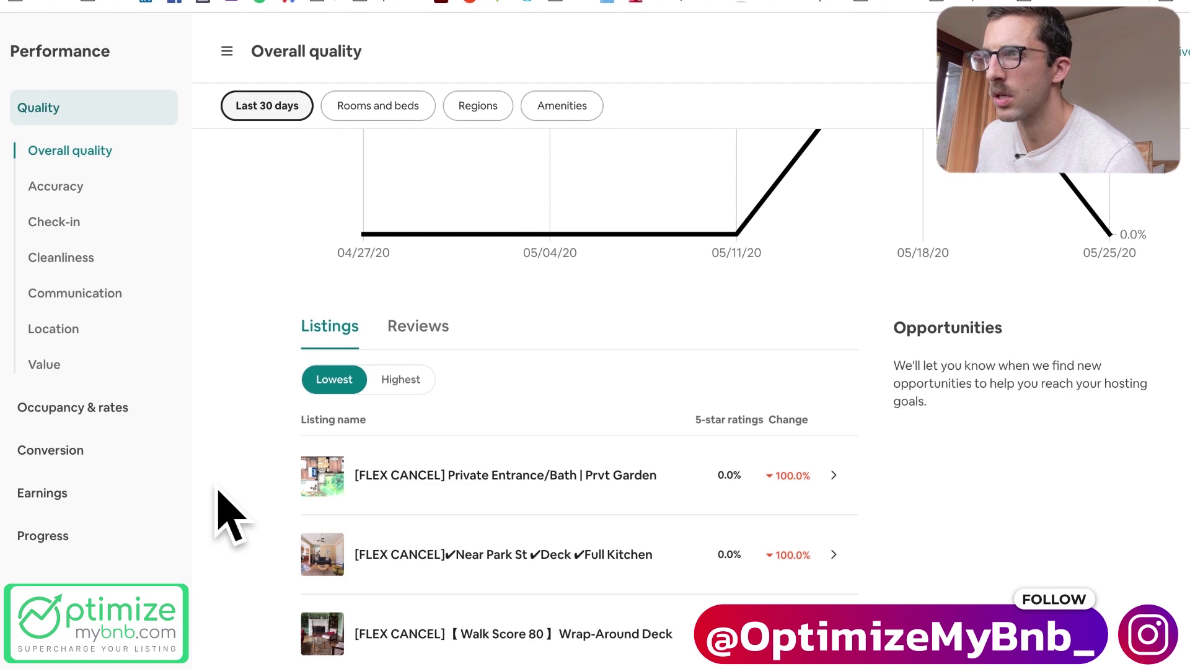
scroll(226, 512, "down", 10)
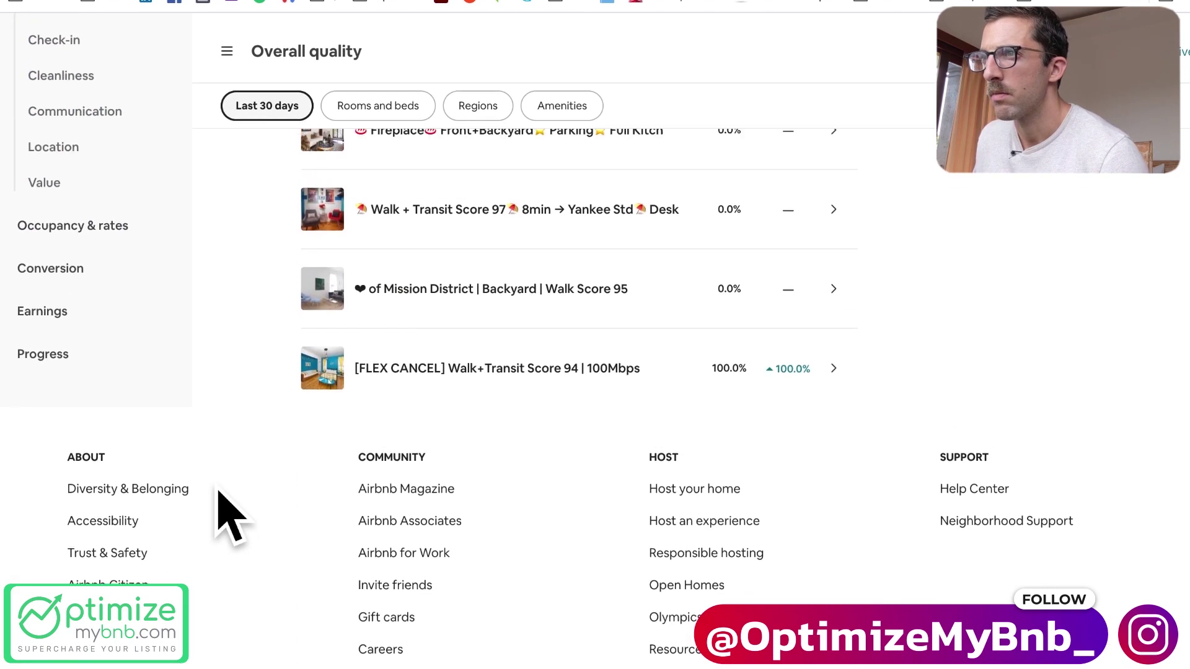
scroll(226, 512, "up", 15)
scroll(226, 505, "down", 1)
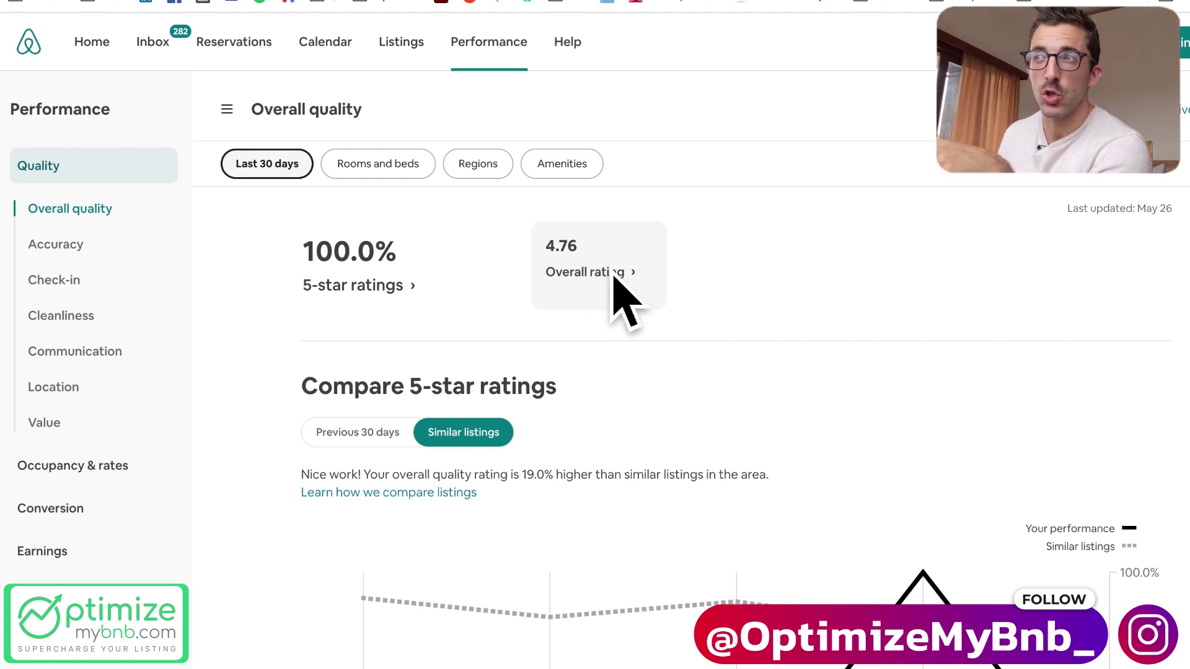
Go through the Accuracy, Check-in, Location and Value quality reports to see how their ratings compare with similar listings
left_click(67, 248)
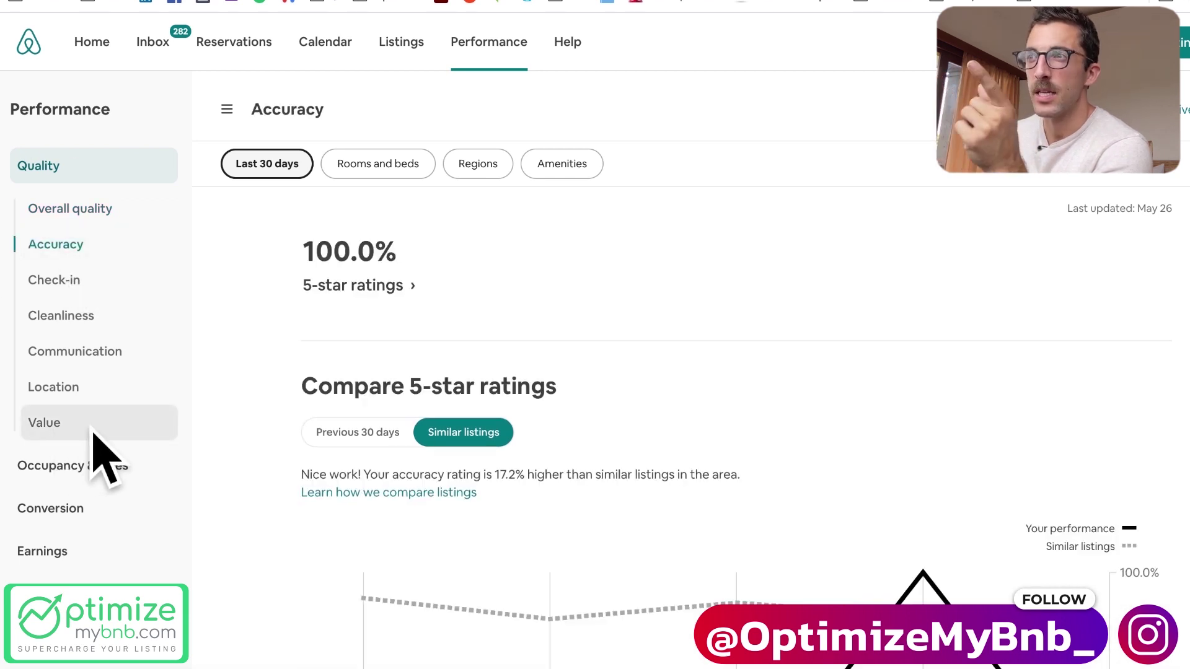
left_click(79, 291)
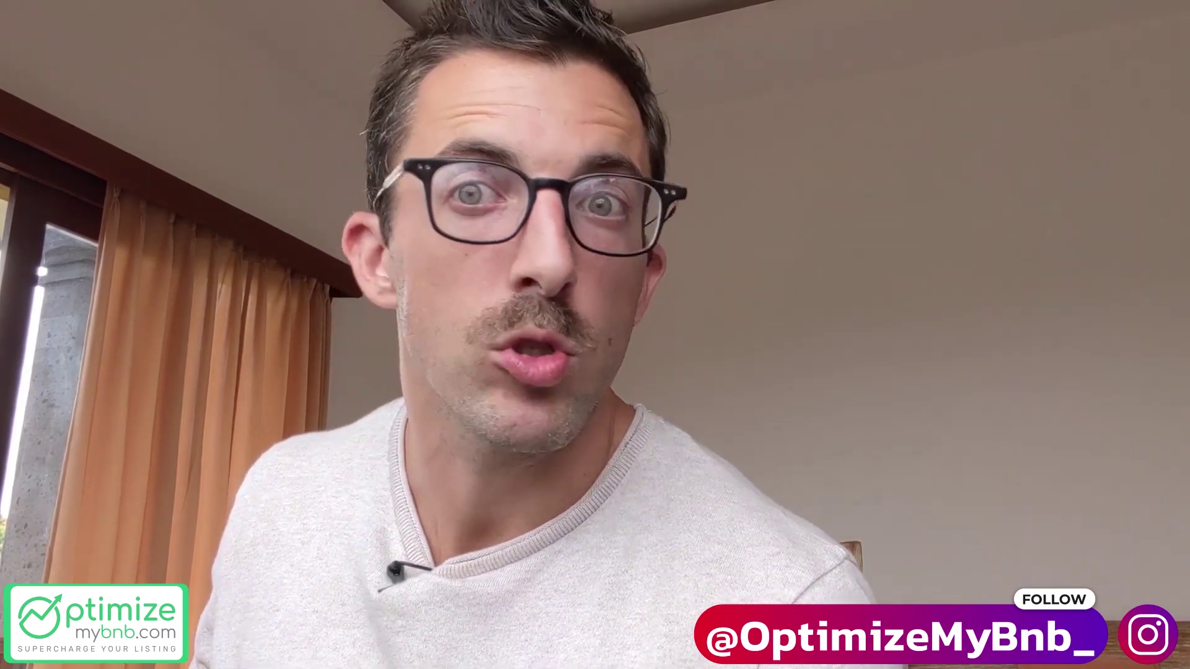
left_click(80, 396)
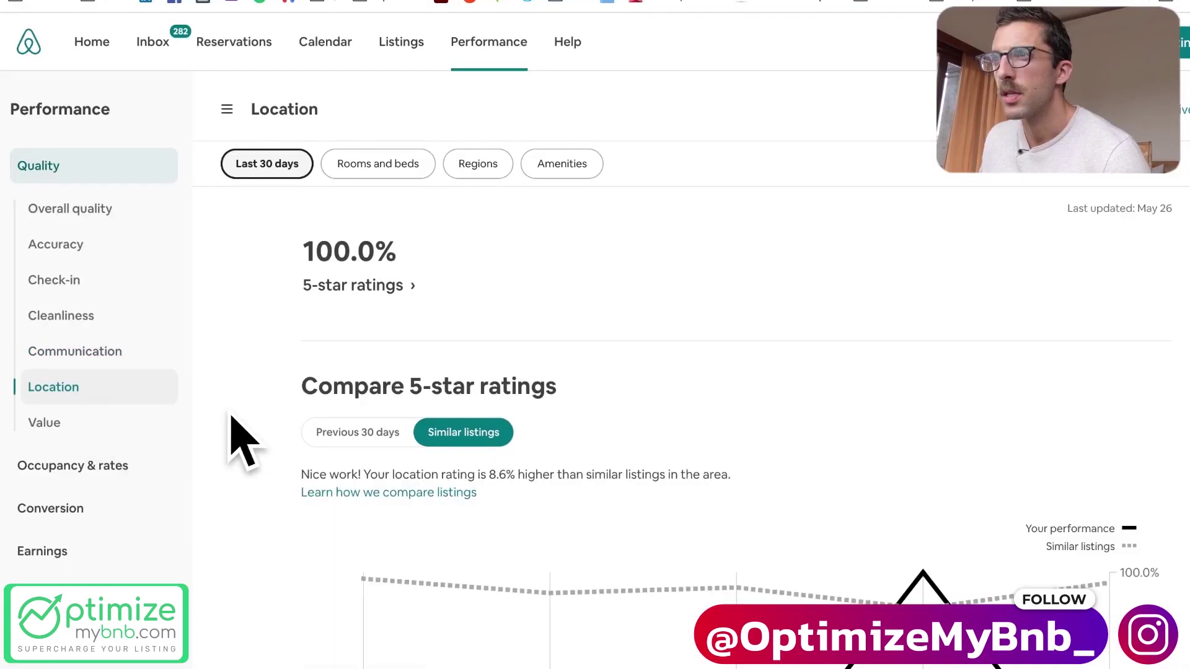
left_click(65, 432)
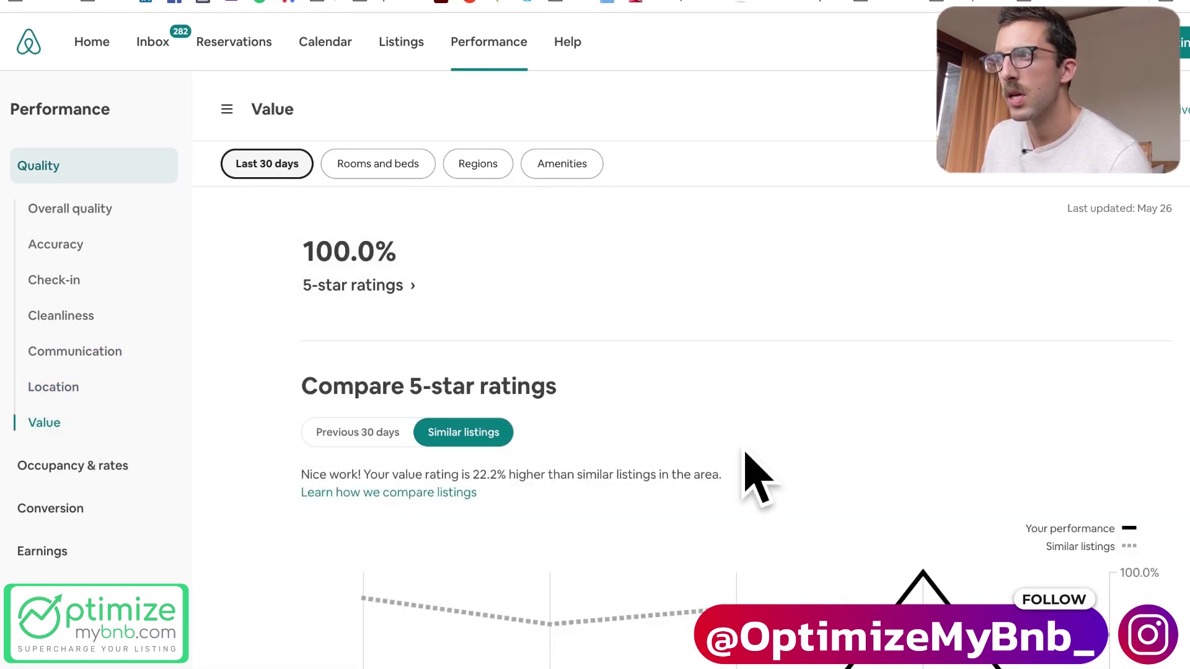
Return to the Overall quality report, open the Overall rating details briefly and close them
left_click(77, 224)
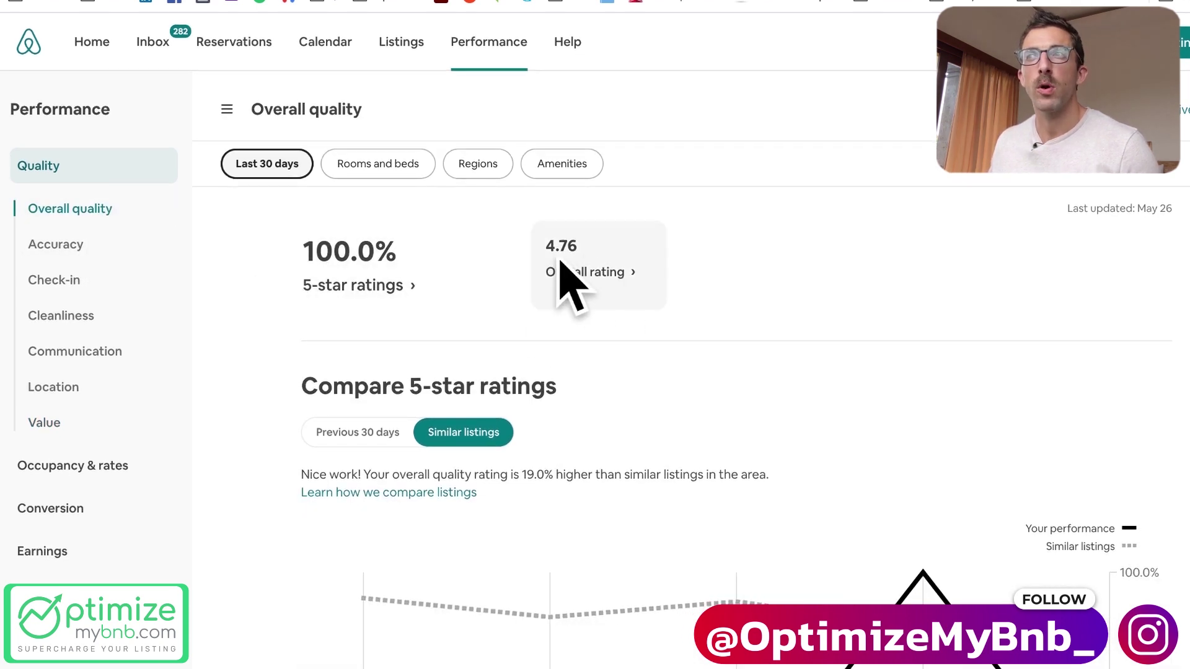
left_click(595, 270)
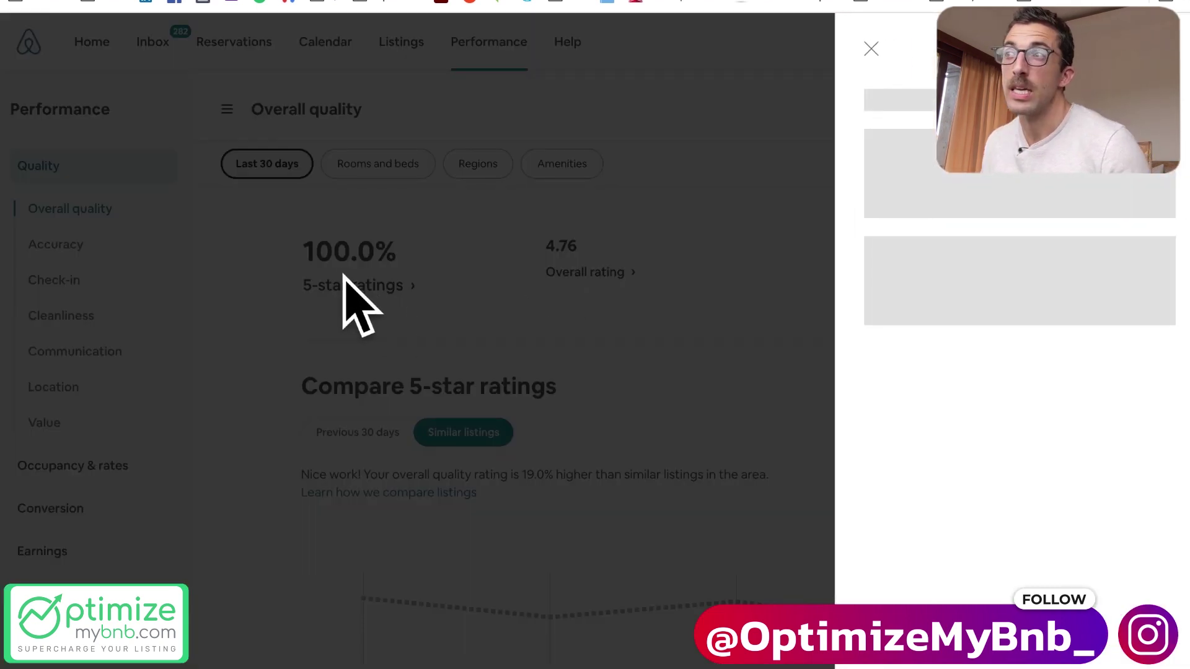
left_click(385, 298)
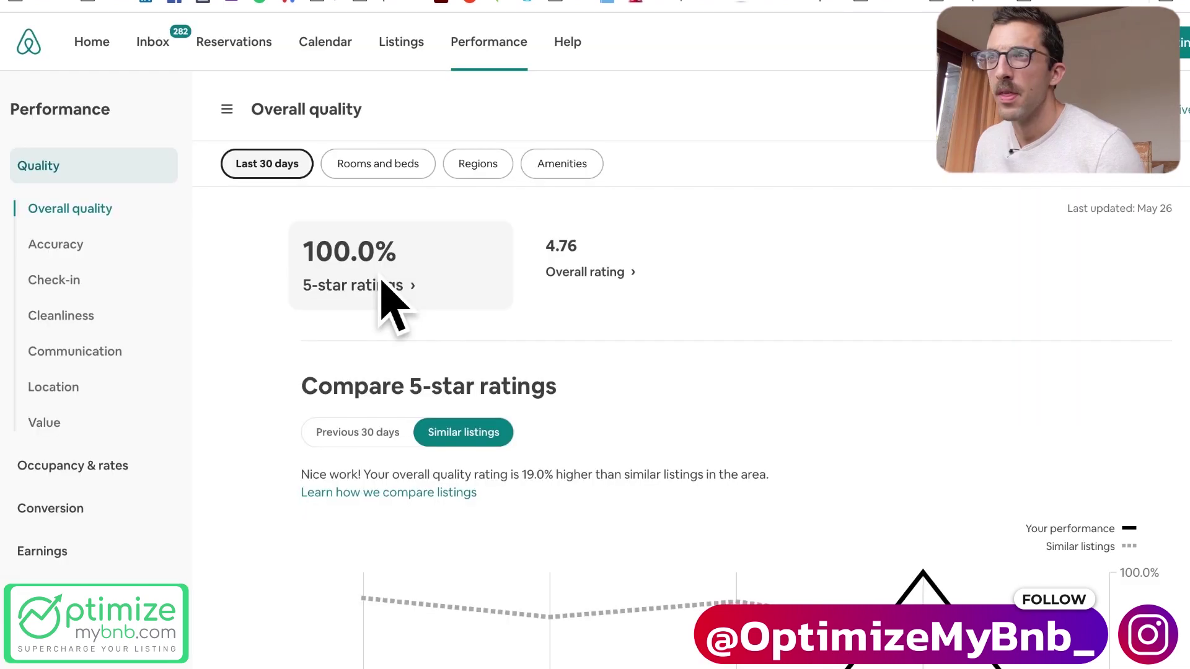
scroll(537, 332, "down", 1)
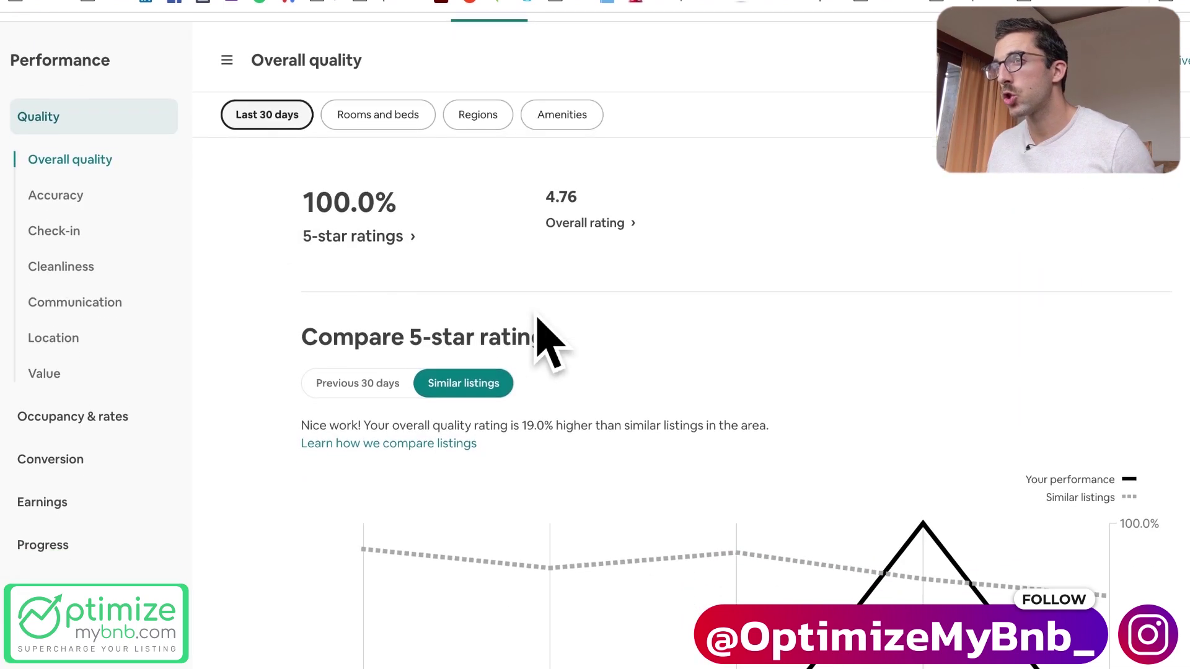
scroll(537, 337, "up", 1)
Set the Overall quality time frame to Last 365 days and compare 5-star ratings with similar listings and the previous 365 days
left_click(266, 176)
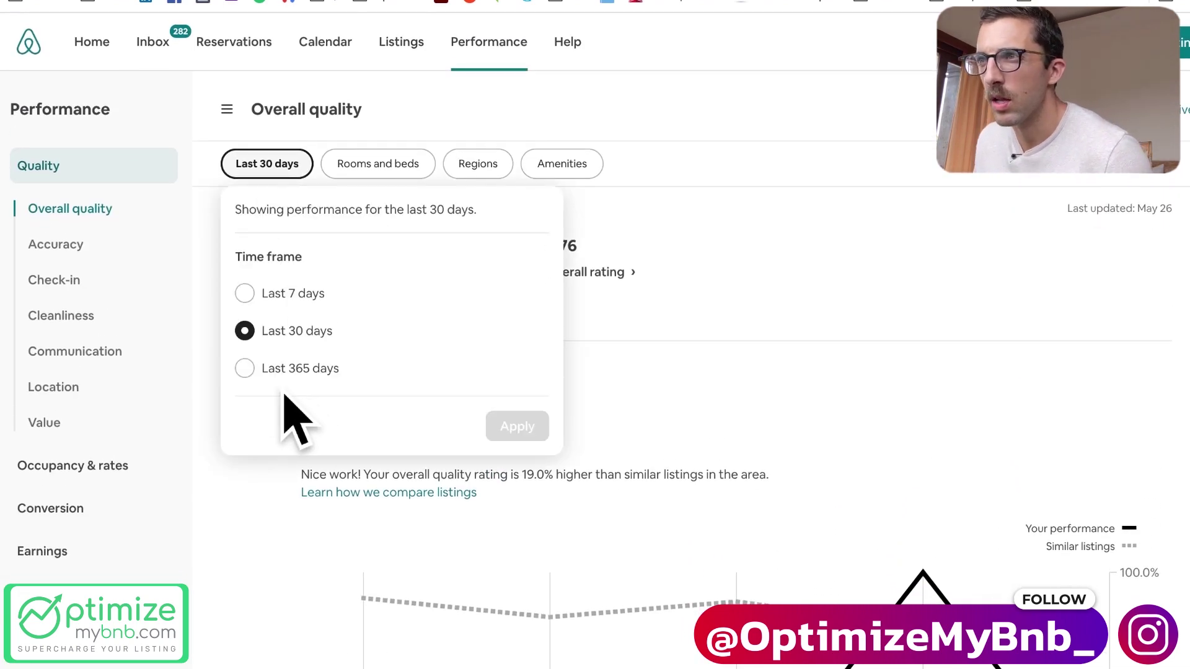
left_click(537, 432)
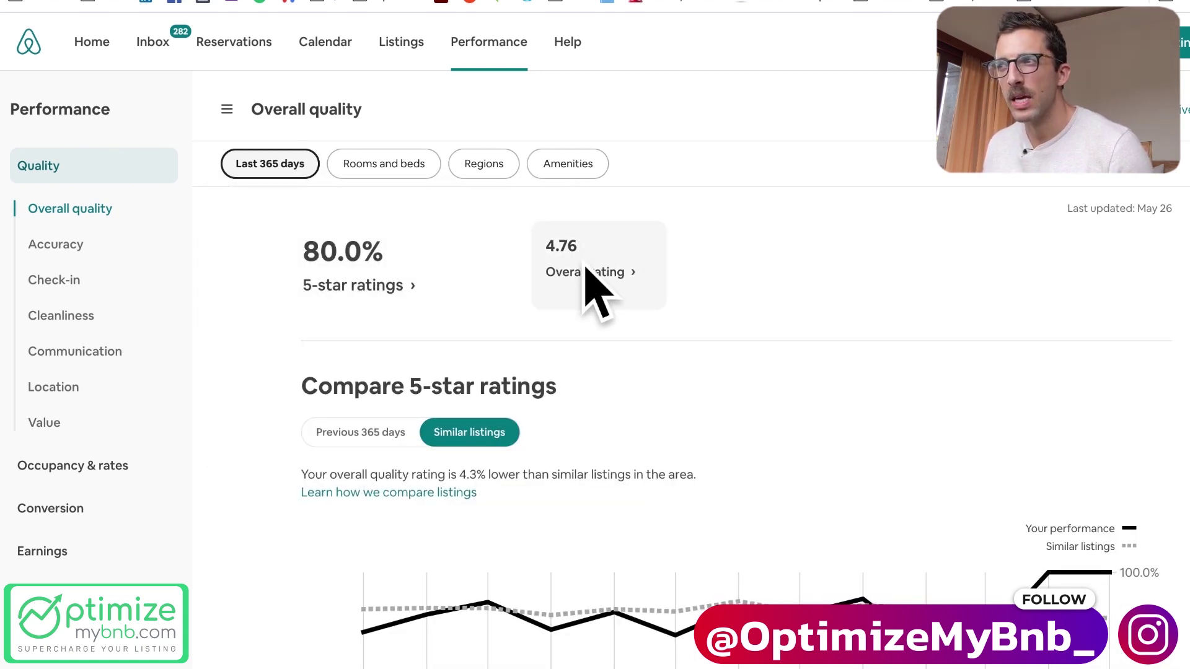
scroll(930, 406, "down", 3)
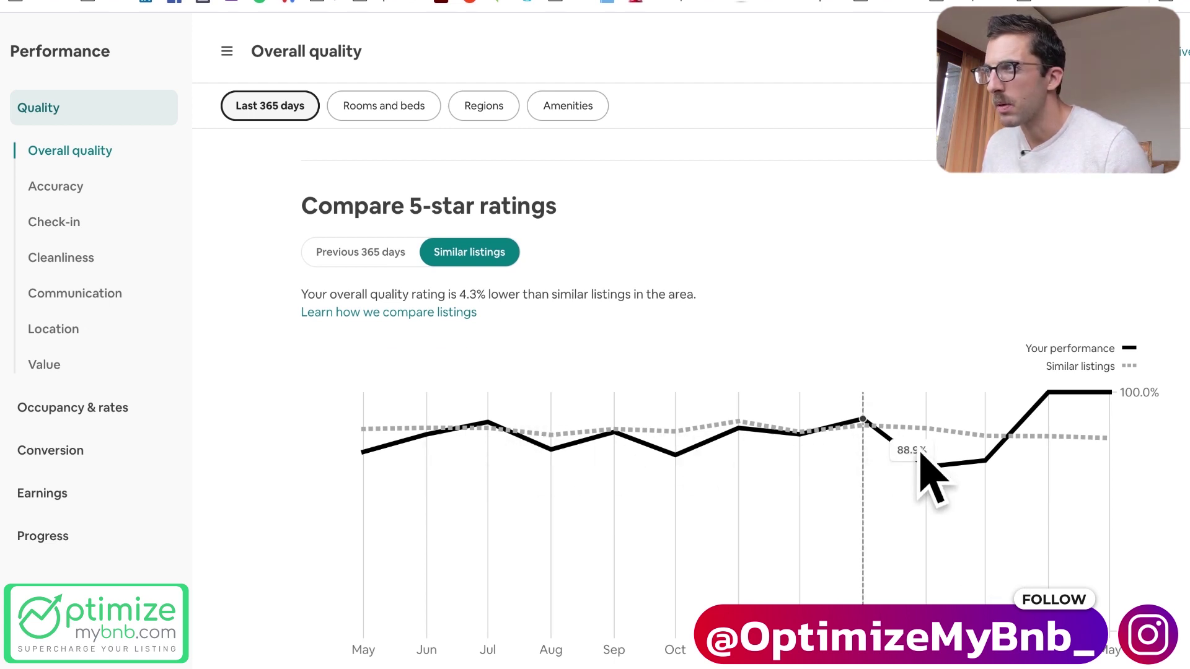
left_click(361, 252)
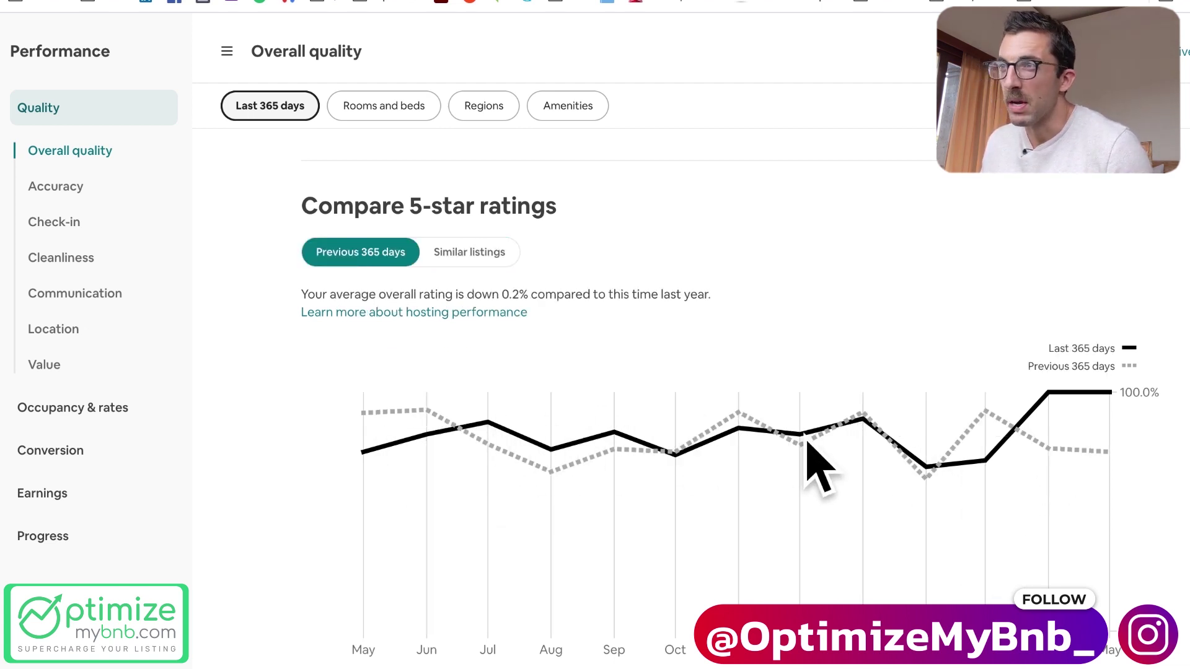